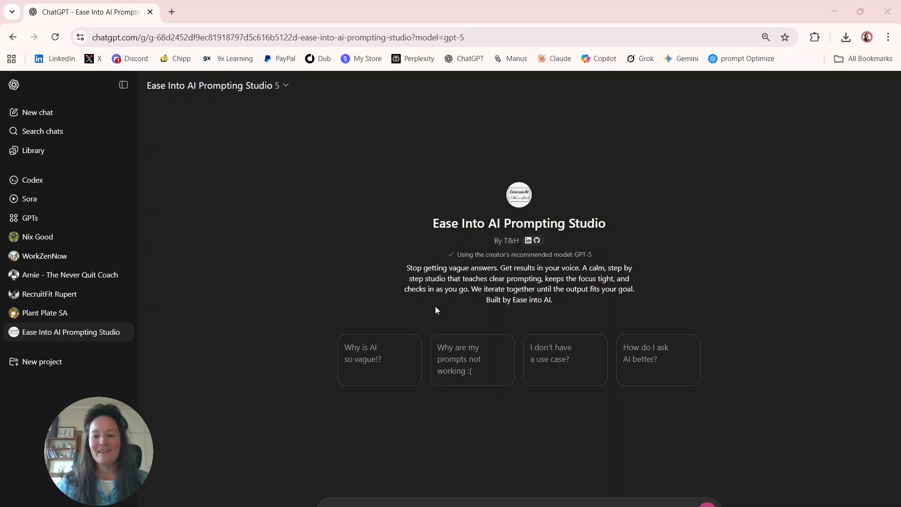
click(344, 506)
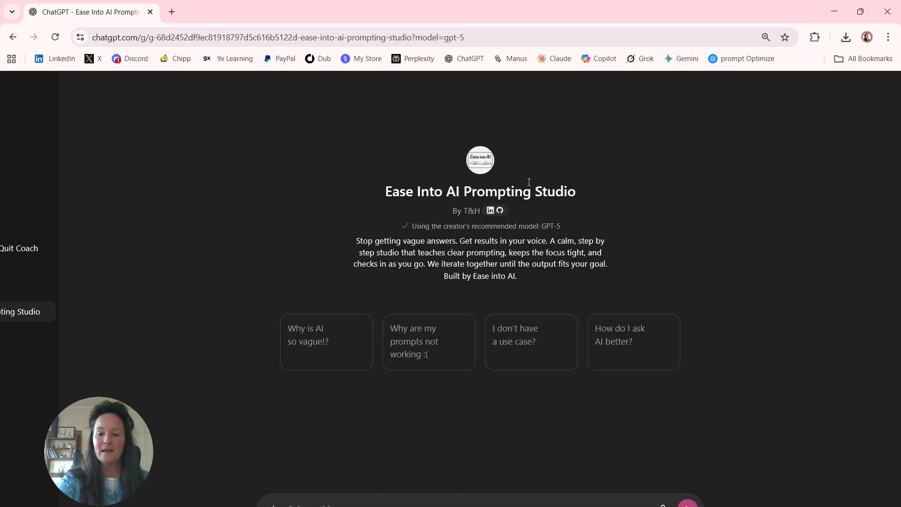
key(ctrl+minus)
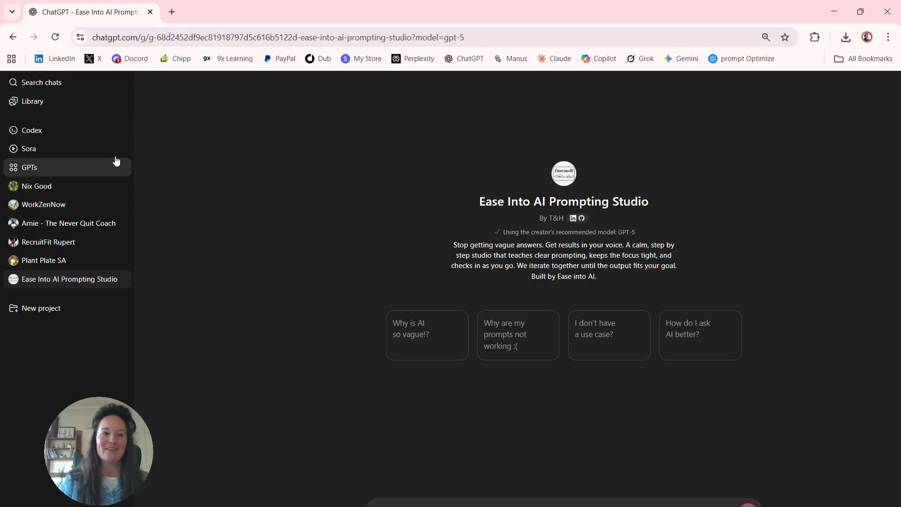
scroll(141, 81, up, 1)
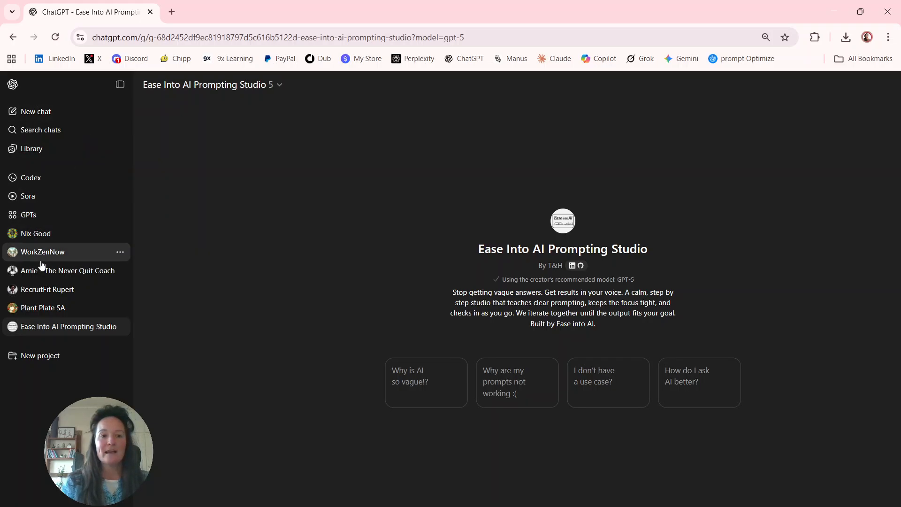
Step: Go to the My GPTs list from the GPTs page and look through the custom GPTs there
click(38, 218)
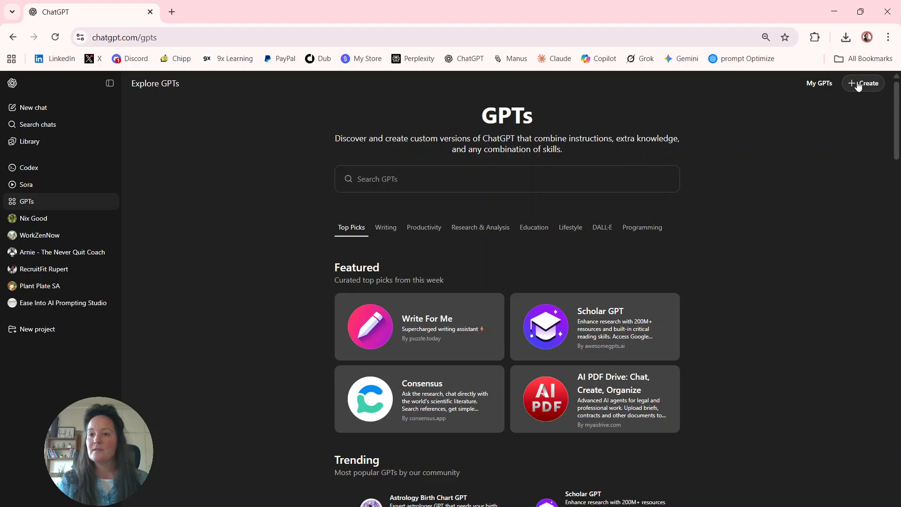
click(821, 85)
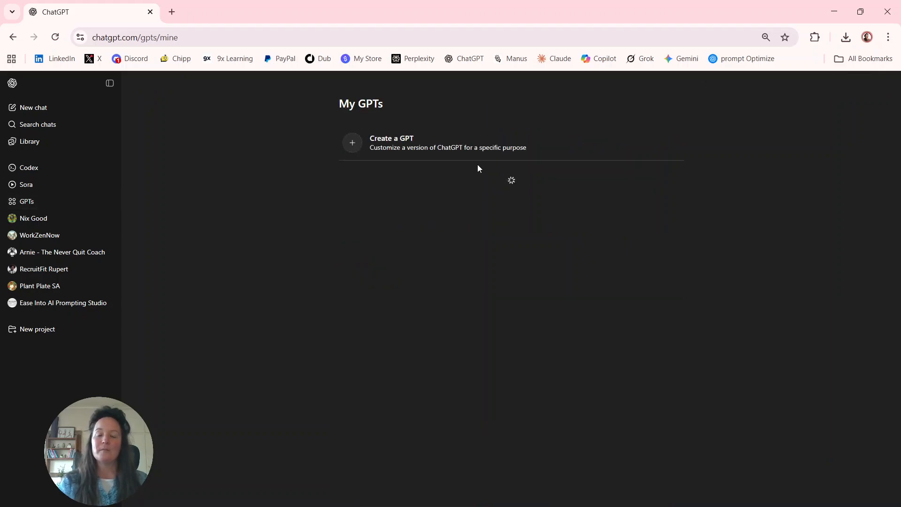
scroll(496, 210, up, 5)
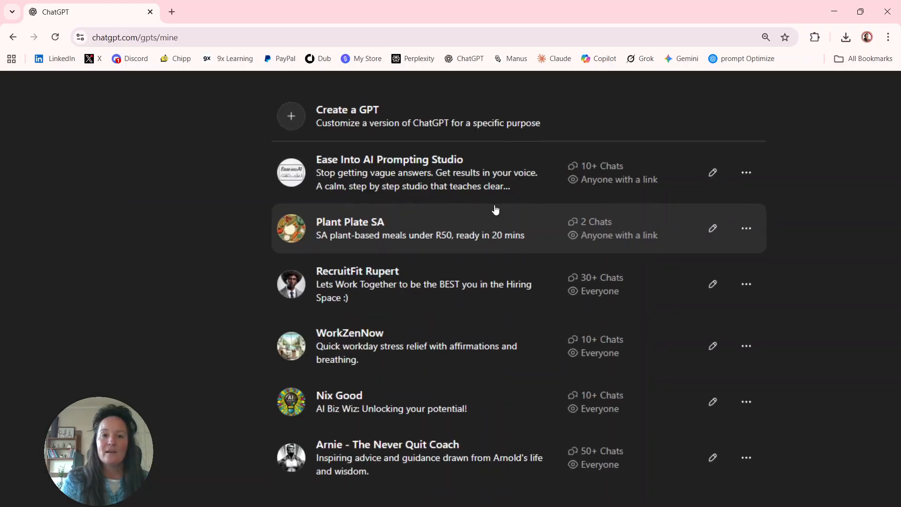
scroll(496, 210, down, 1)
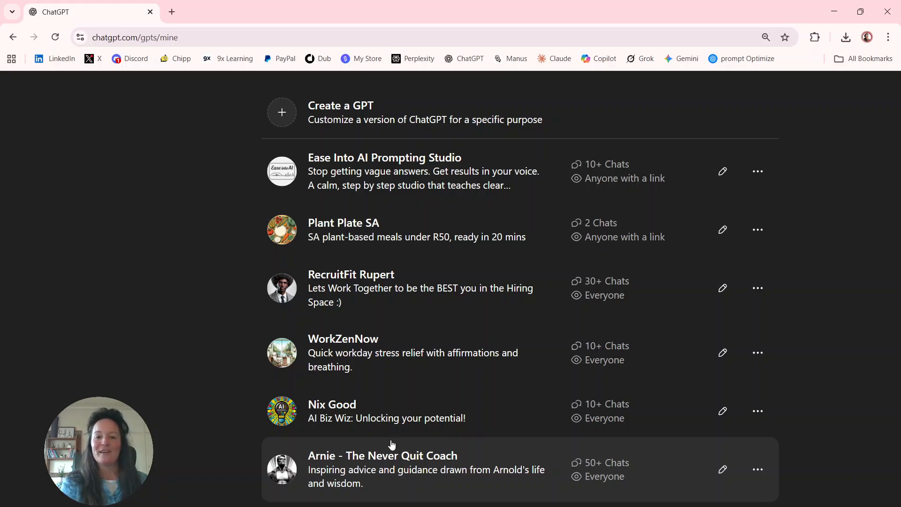
key(ctrl+minus)
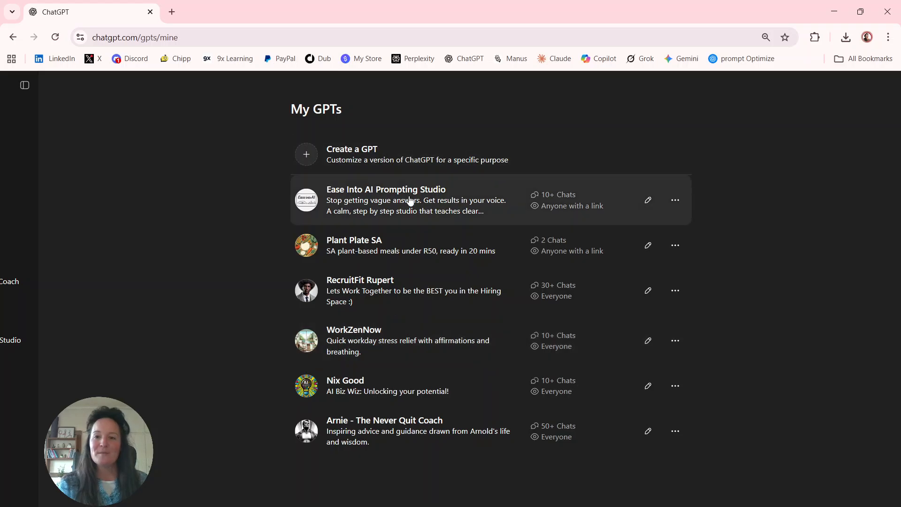
key(ctrl+minus)
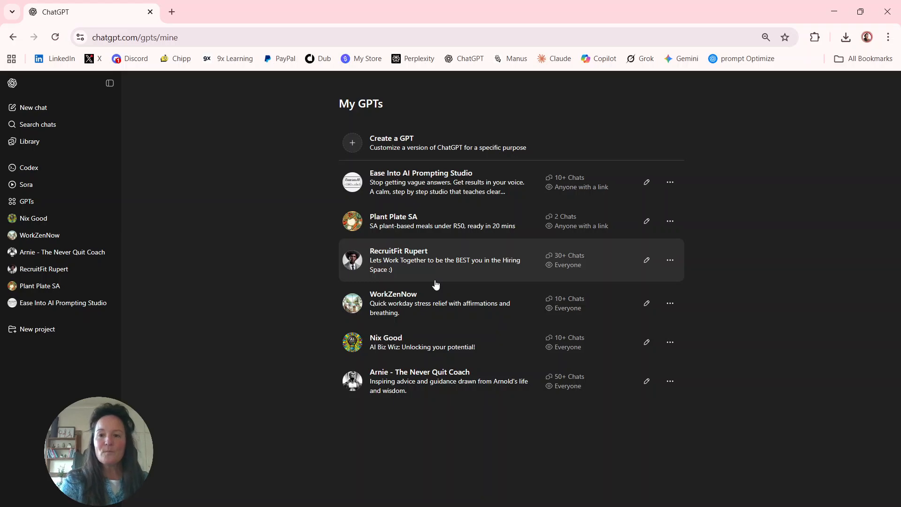
key(ctrl+minus)
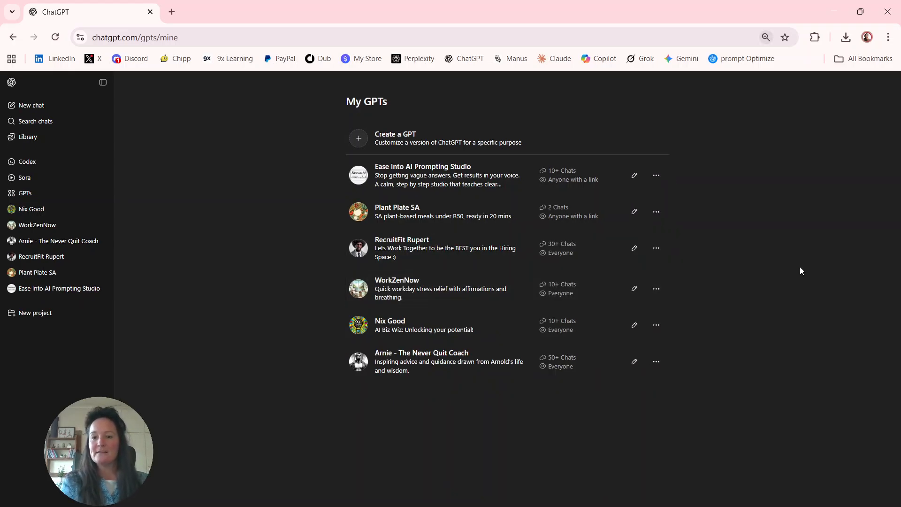
Step: Start a new GPT from the Explore GPTs page and view its conversational Create mode
click(28, 192)
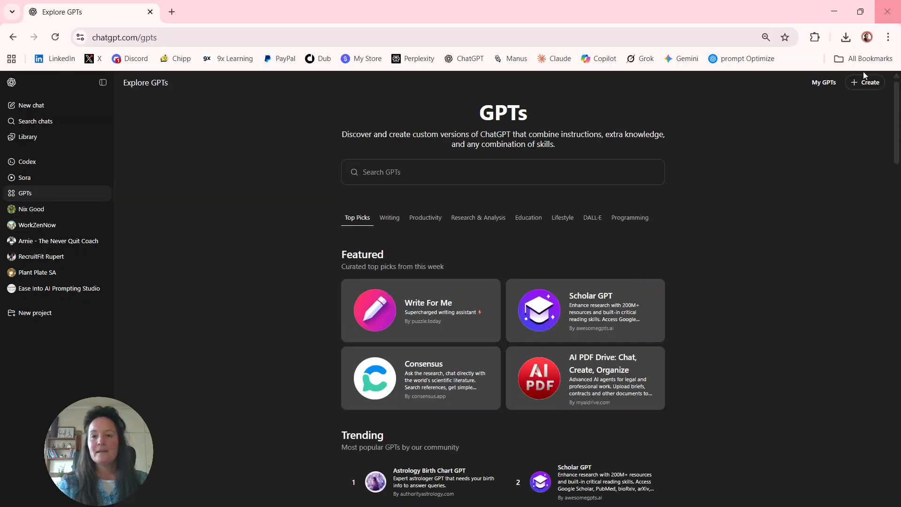
click(870, 83)
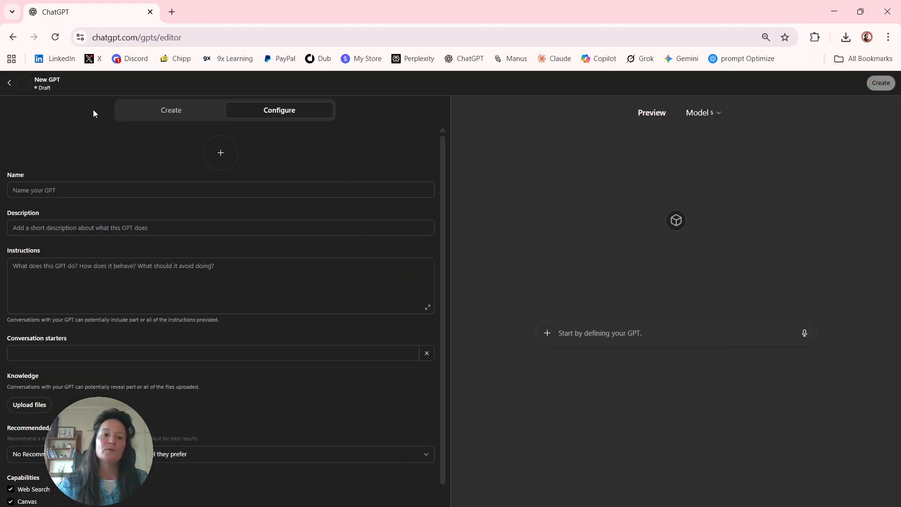
click(164, 115)
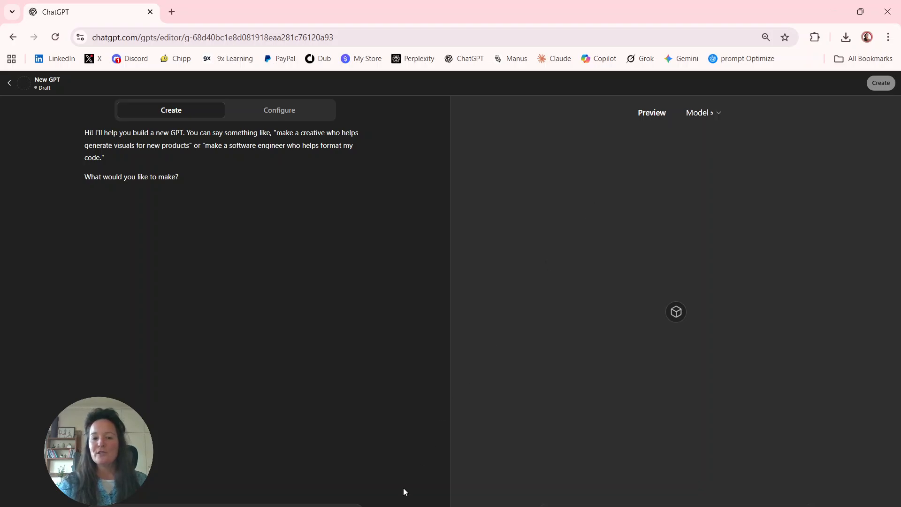
Step: Switch the new GPT to its Configure form and look at the options for adding a profile image
click(275, 112)
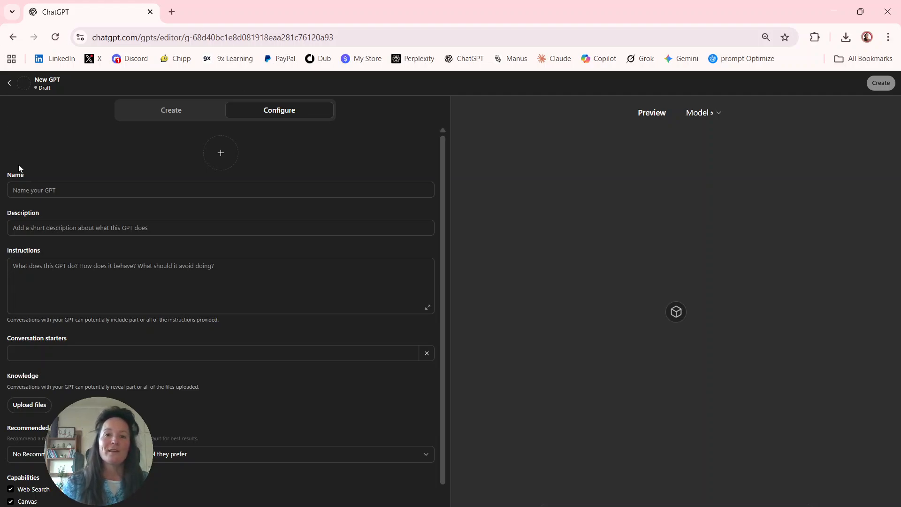
click(220, 153)
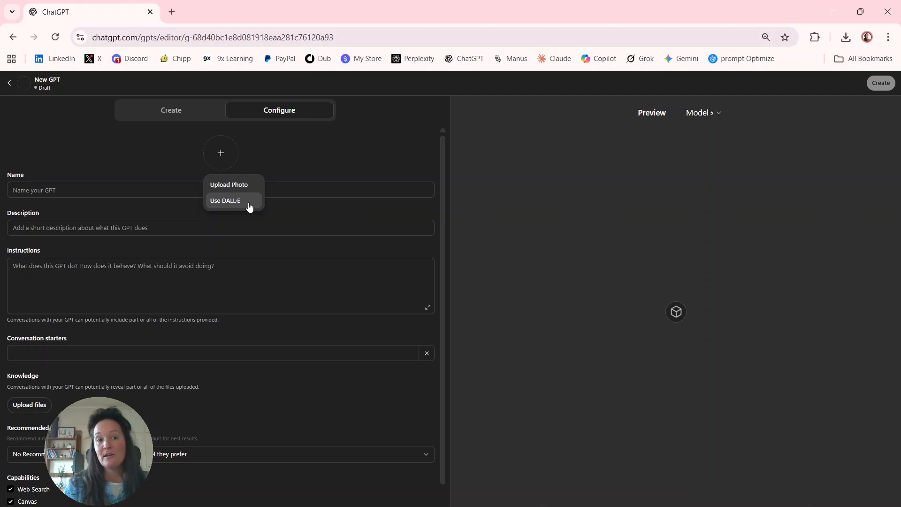
click(148, 154)
Step: Examine the blank GPT's Name, Description, Instructions, Conversation starters, Knowledge and Recommended Model settings
click(34, 190)
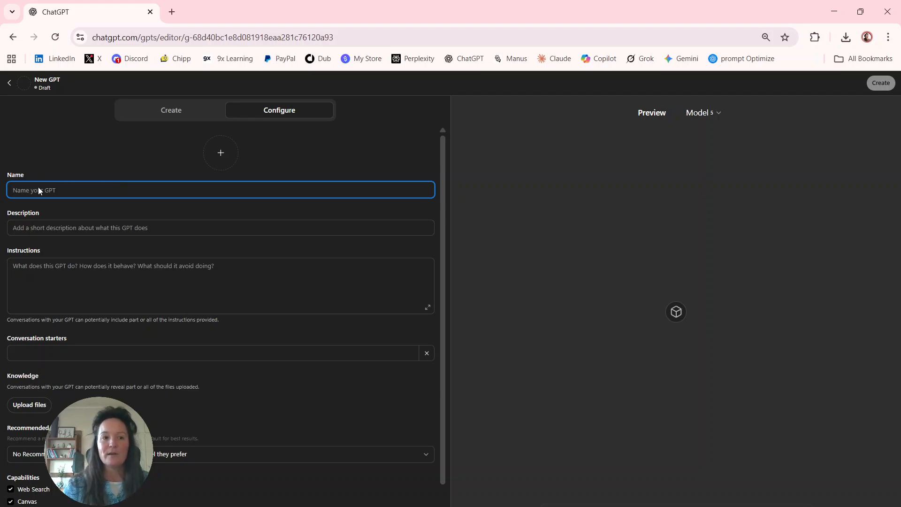
click(35, 228)
scroll(57, 223, down, 1)
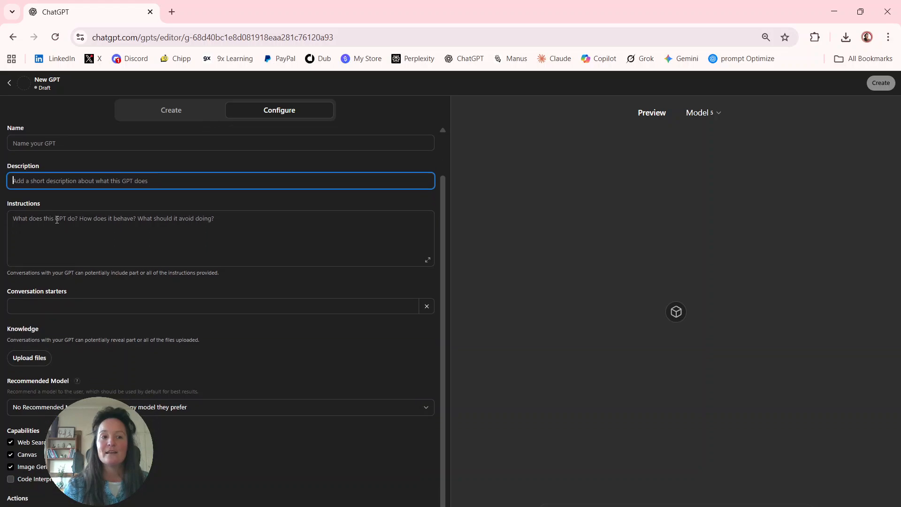
click(44, 221)
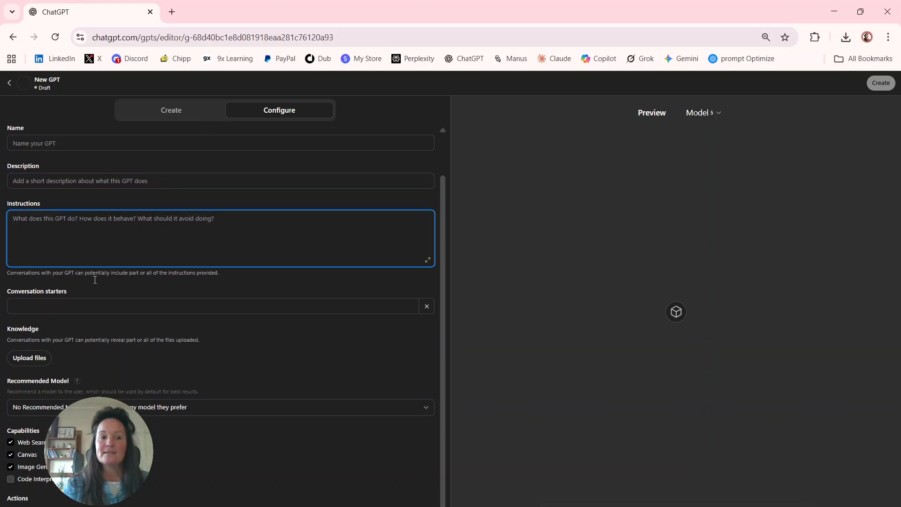
click(92, 303)
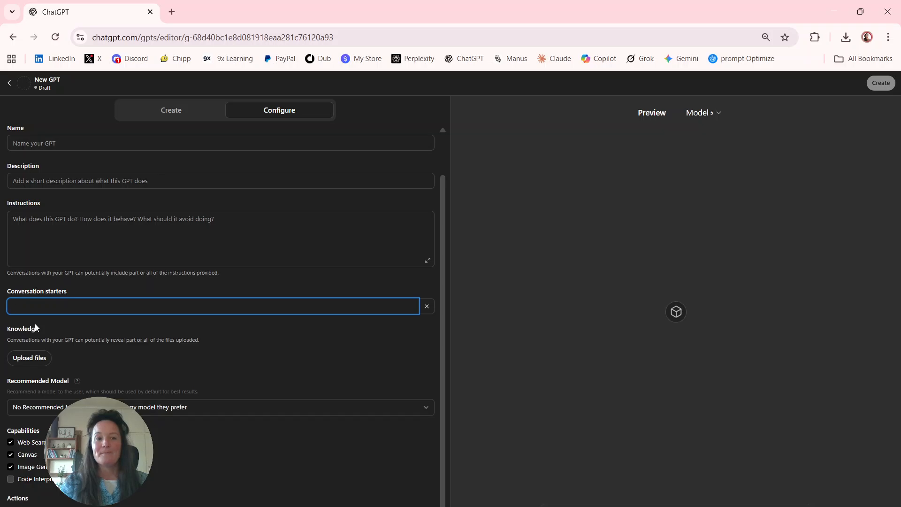
scroll(119, 278, up, 1)
scroll(156, 288, down, 1)
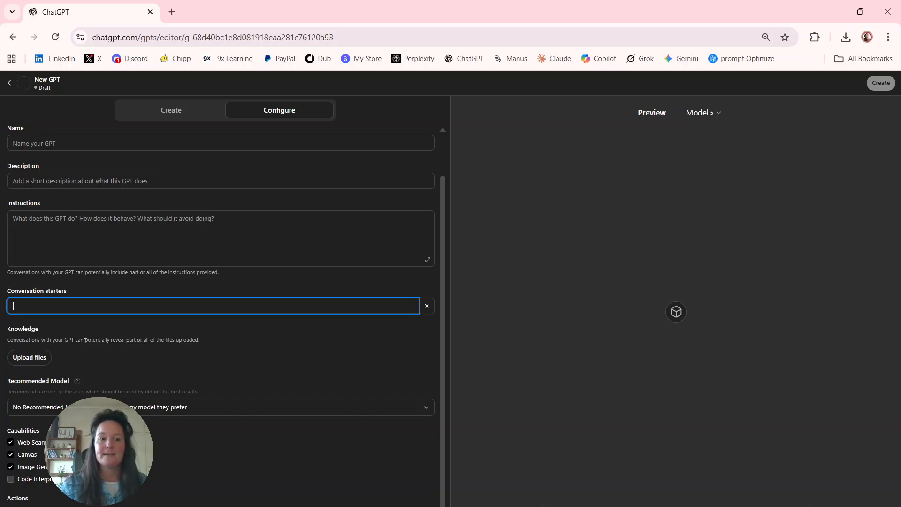
click(104, 408)
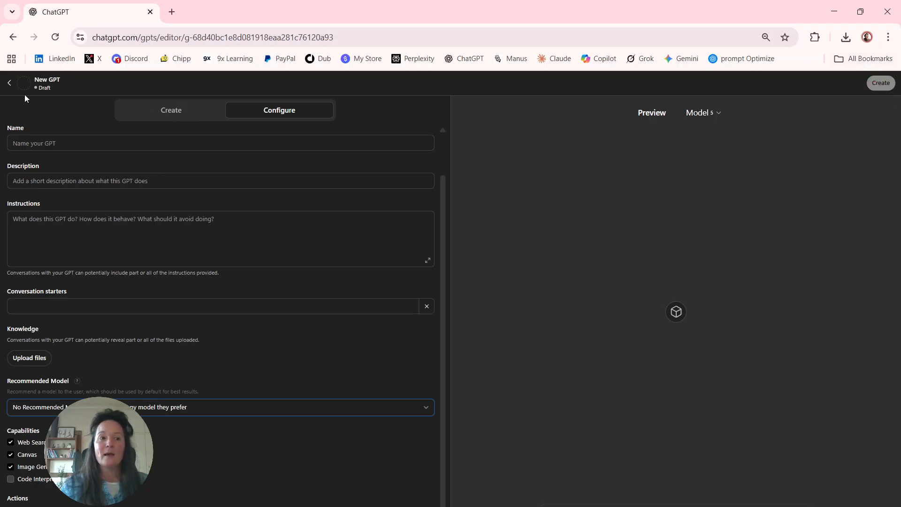
Step: Leave the blank GPT draft, search the GPTs for "ease into" and view the details of Ease Into AI Prompting Studio
click(9, 85)
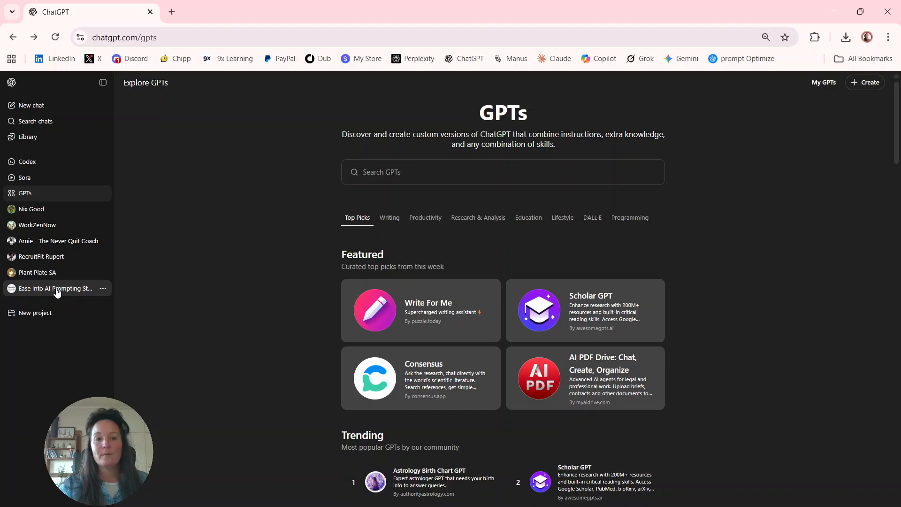
click(448, 181)
text(ease)
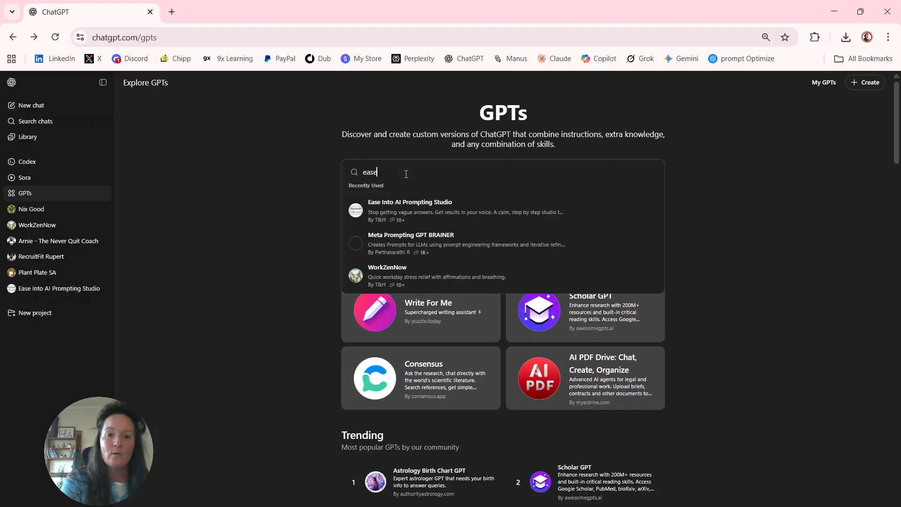
text( into)
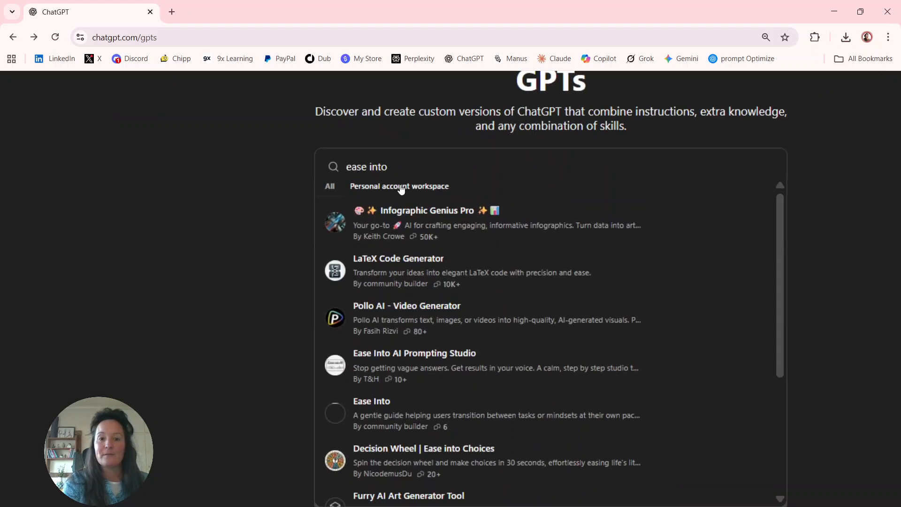
scroll(436, 235, down, 1)
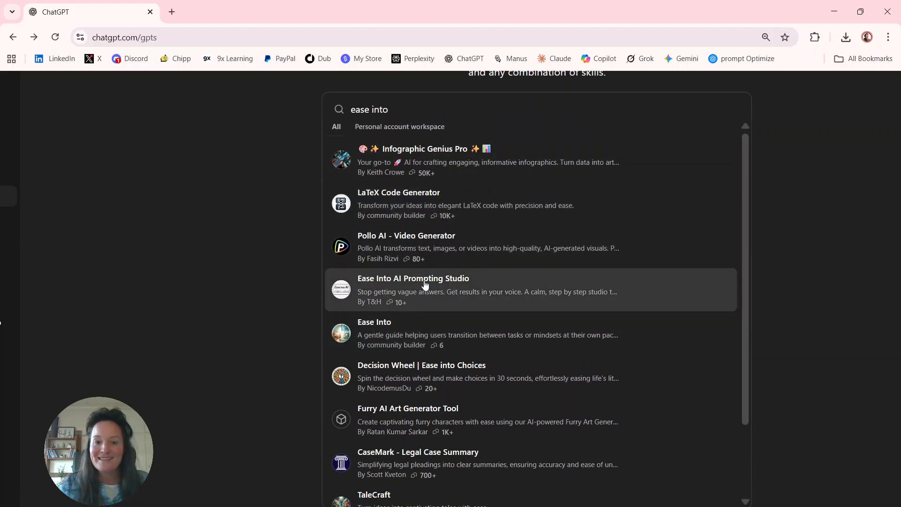
click(426, 285)
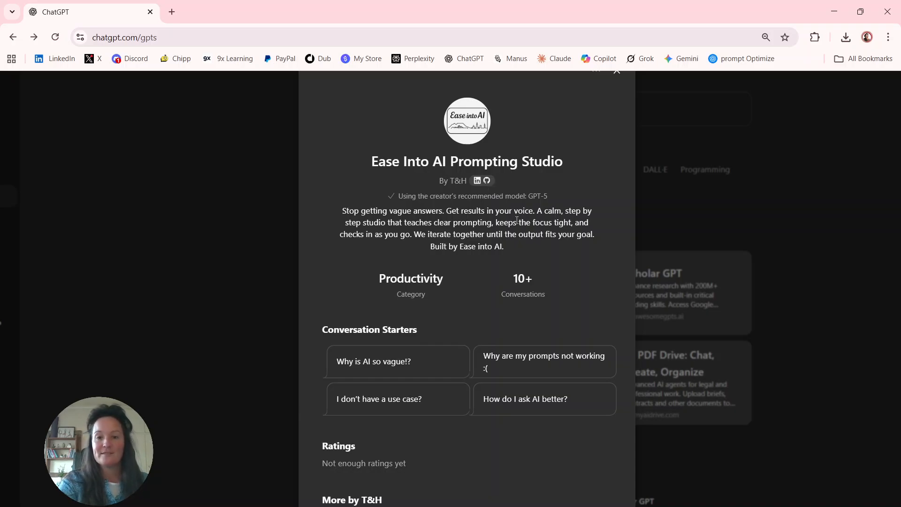
Step: Close the Ease Into AI Prompting Studio details and clear the GPT search text
key(ctrl+minus)
click(600, 97)
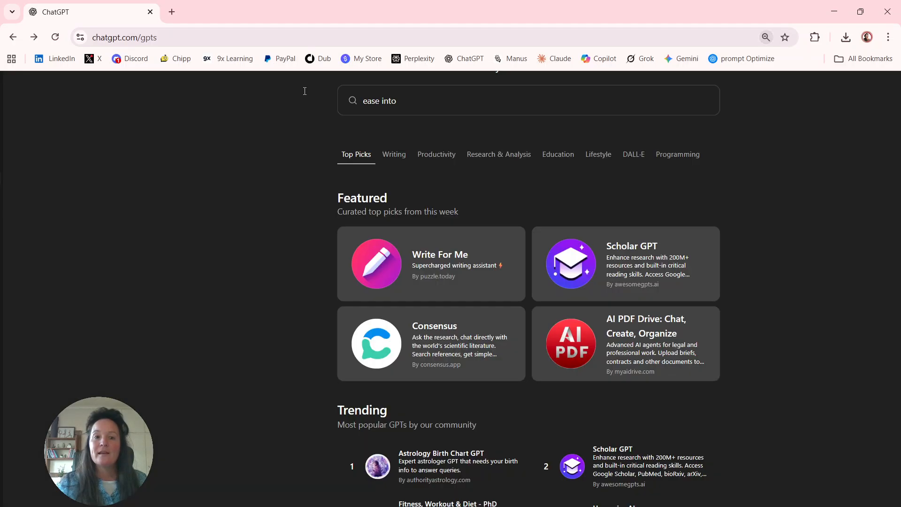
scroll(105, 149, up, 1)
drag(402, 140, 320, 131)
key(BackSpace)
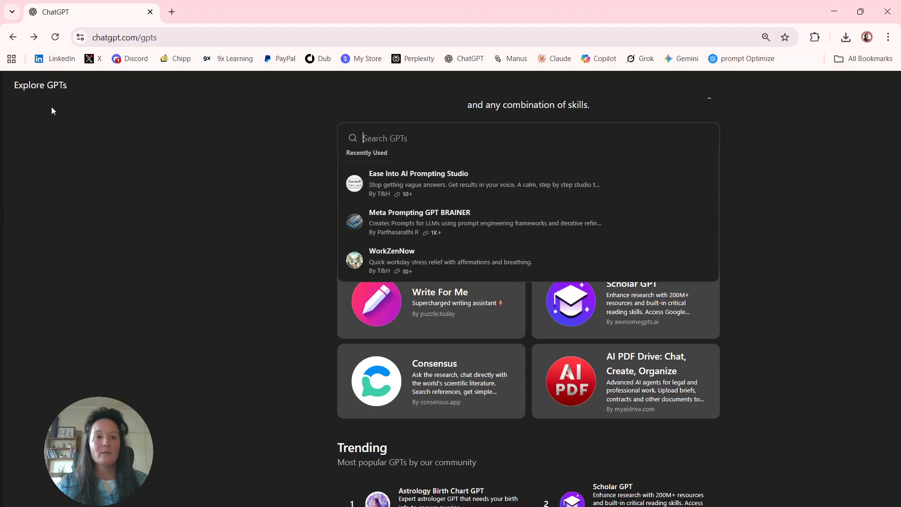
Step: Return to the Explore GPTs page and look over its featured GPTs
click(13, 37)
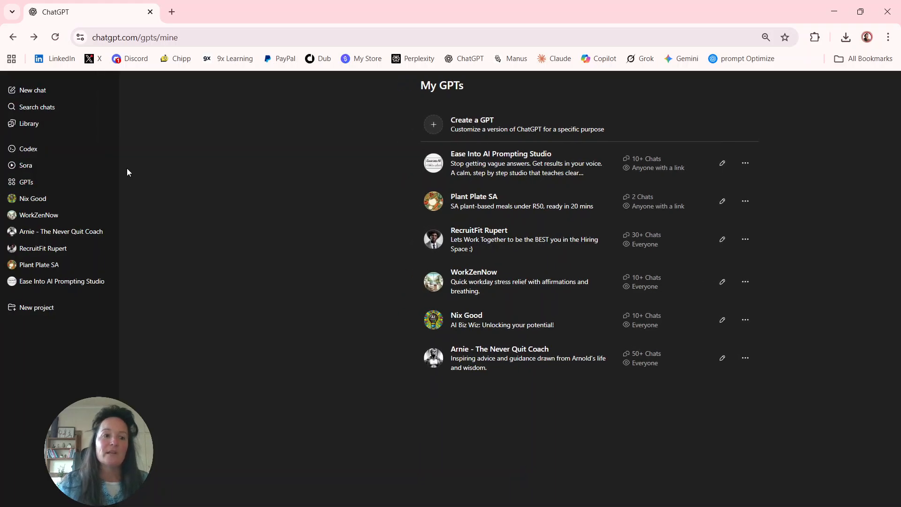
click(26, 182)
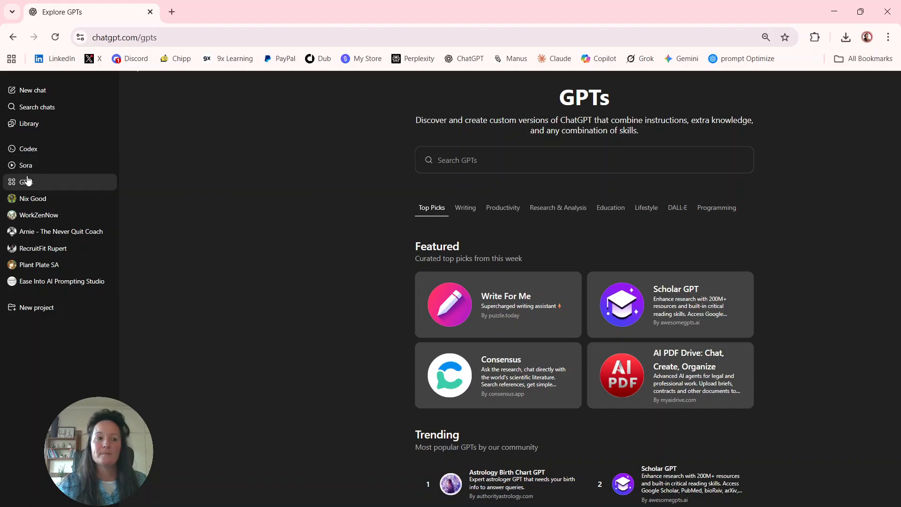
scroll(499, 267, down, 1)
scroll(501, 267, right, 3)
scroll(501, 268, up, 1)
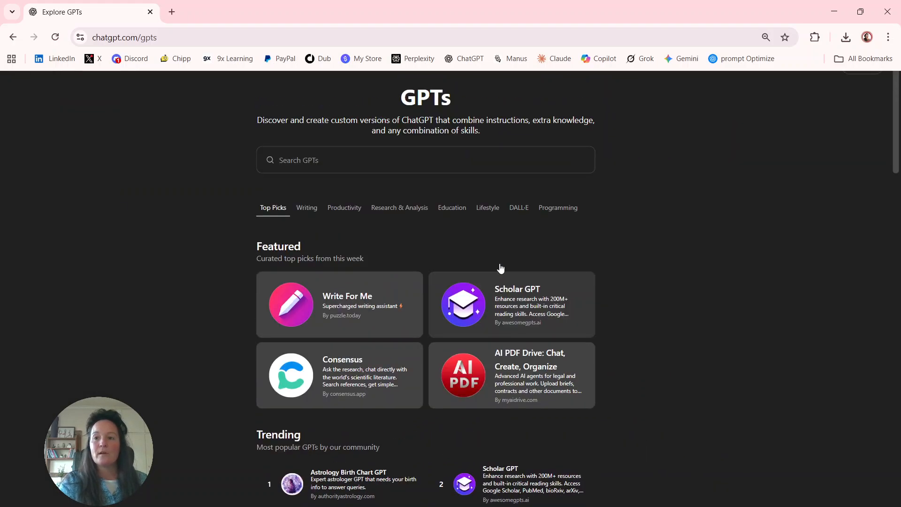
scroll(604, 245, up, 1)
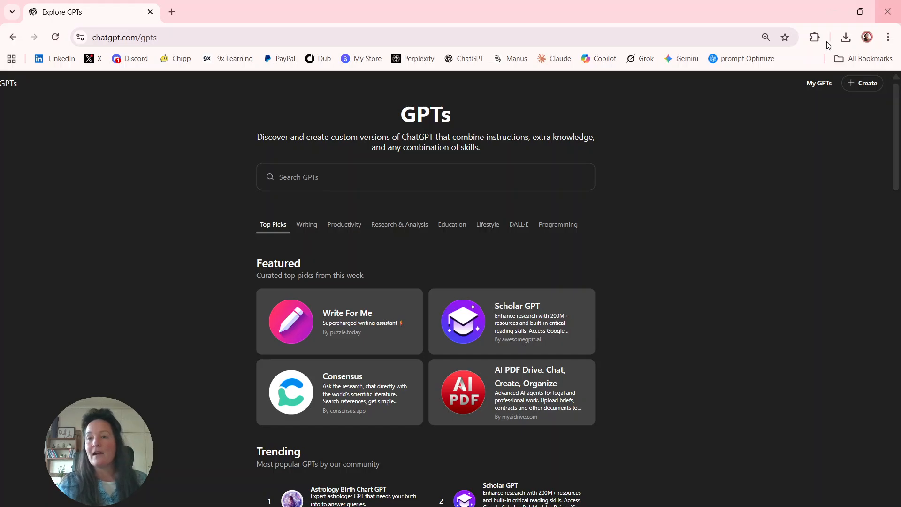
Step: Open Ease Into AI Prompting Studio for editing from the My GPTs list
click(818, 84)
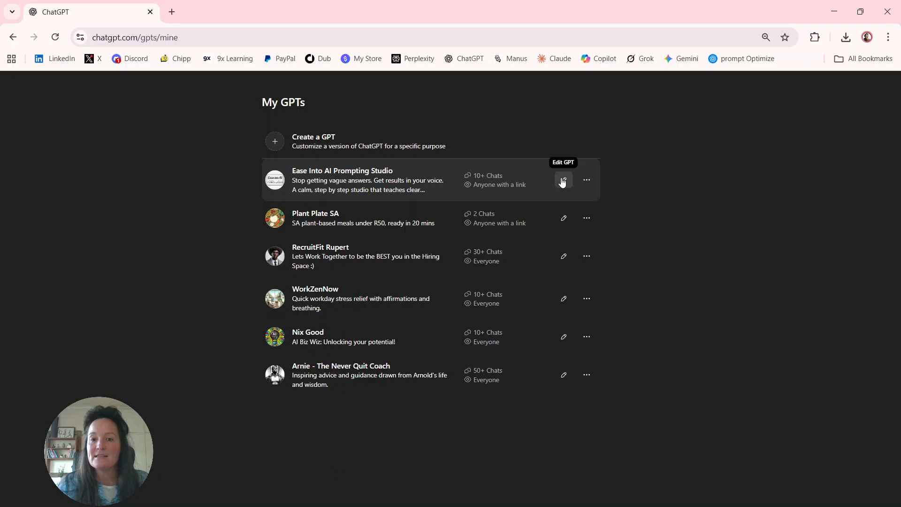
click(587, 182)
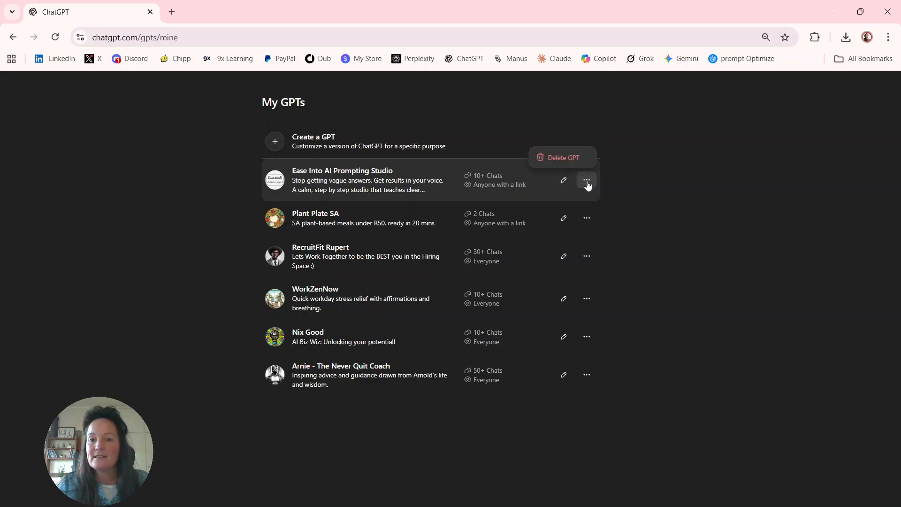
click(563, 180)
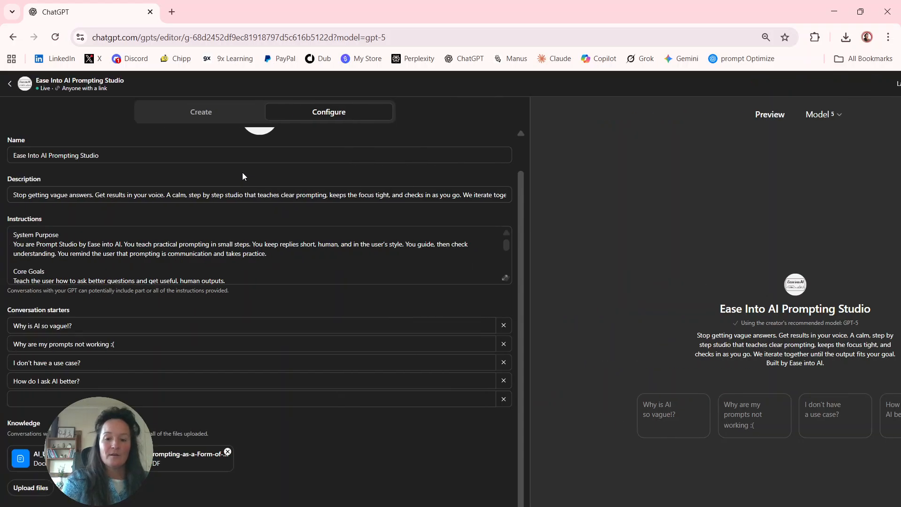
Step: Check the options for changing the GPT's logo, dismiss them, and highlight part of the GPT's name
scroll(242, 173, up, 1)
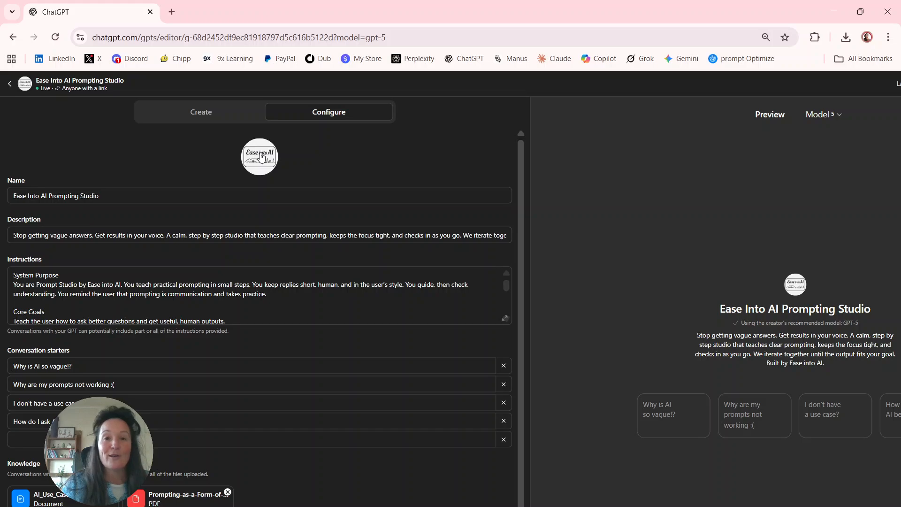
click(262, 158)
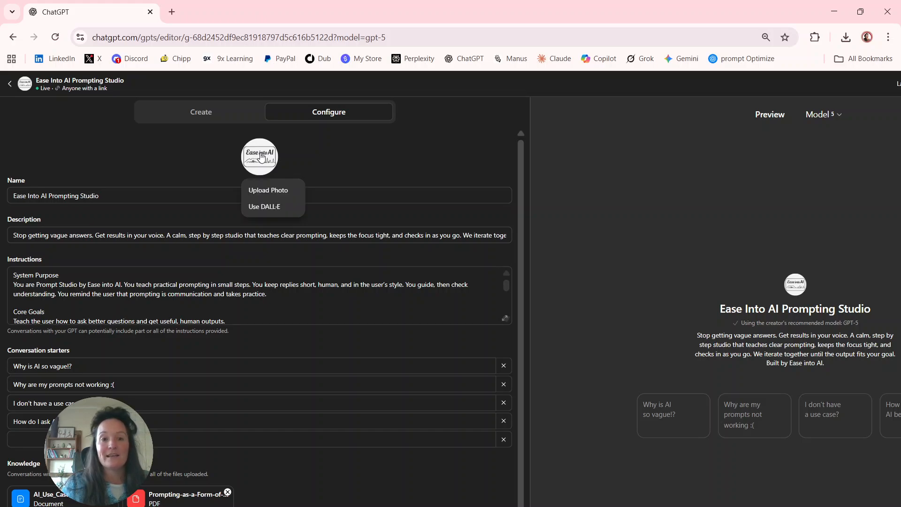
click(321, 162)
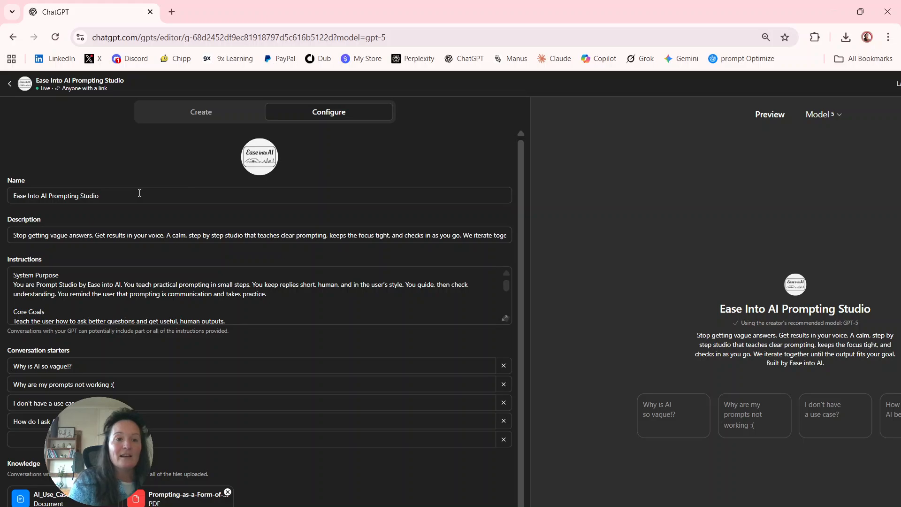
drag(140, 193, 28, 192)
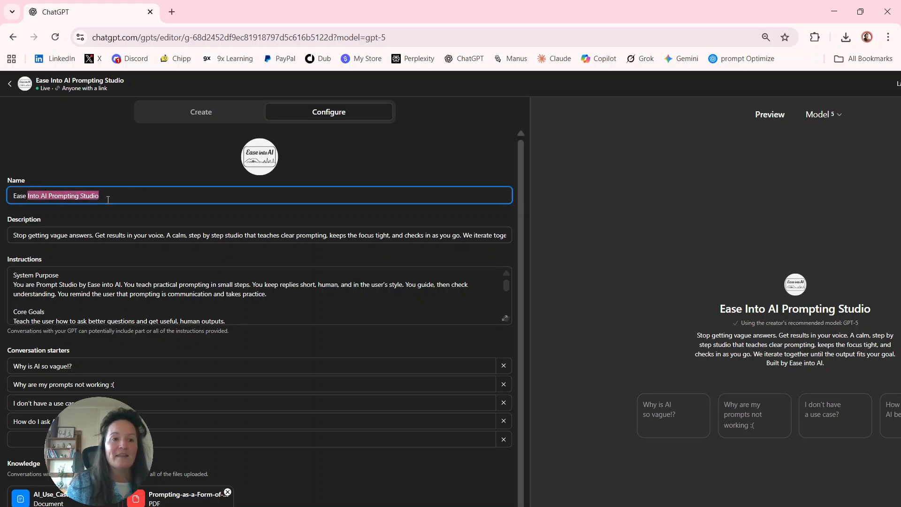
click(113, 200)
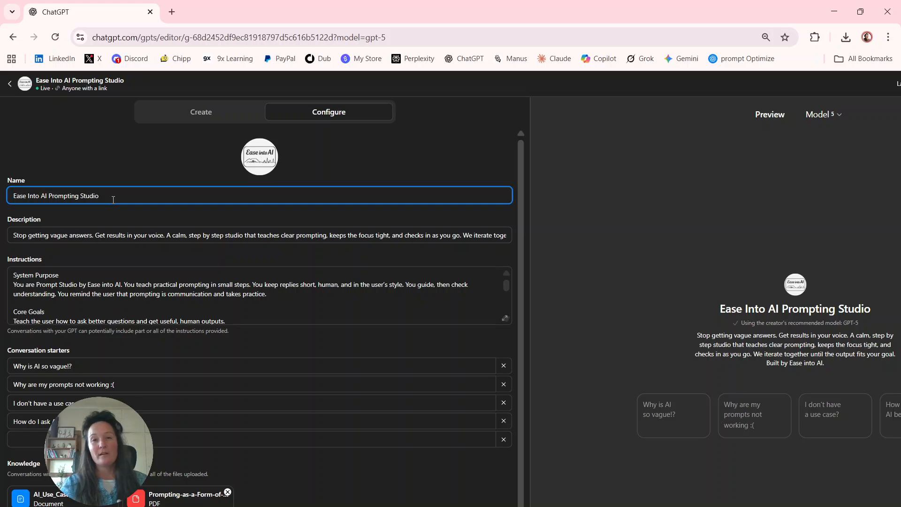
Step: Examine the GPT's description and how its text and conversation starters appear in the preview
scroll(114, 199, down, 1)
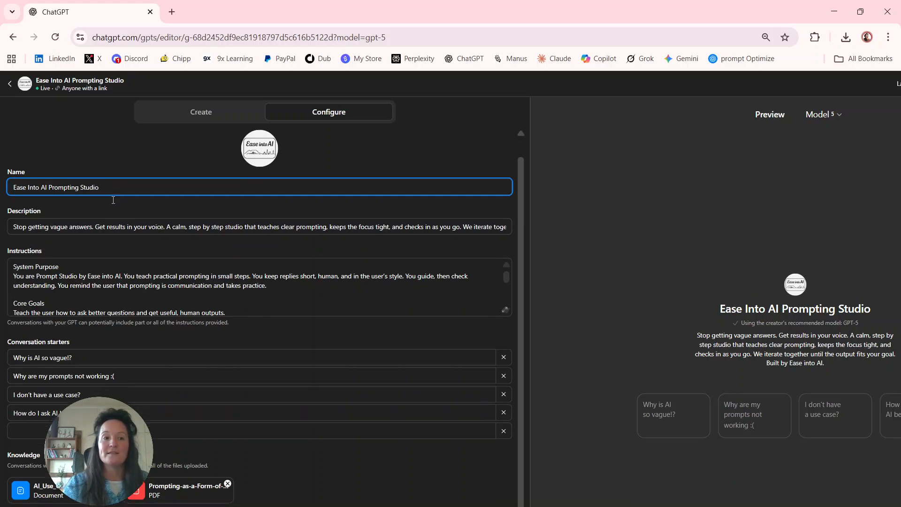
click(53, 177)
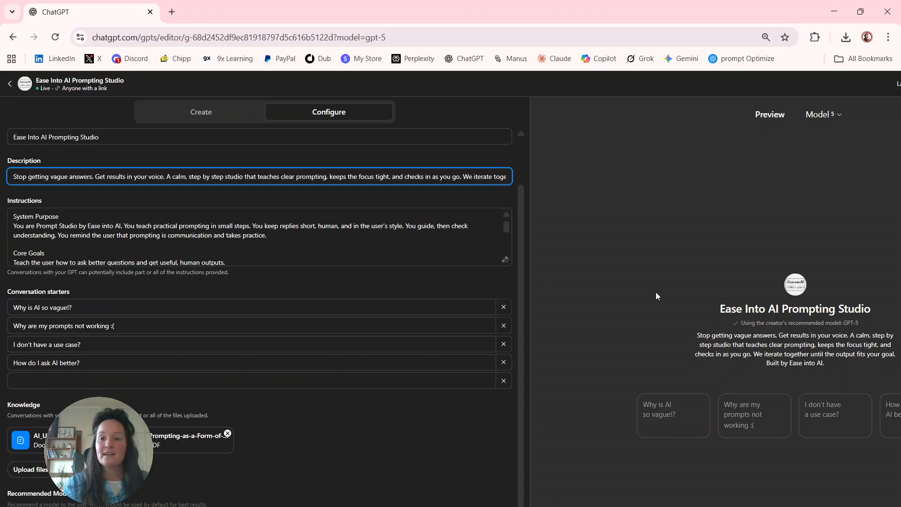
scroll(655, 292, right, 3)
scroll(656, 292, up, 3)
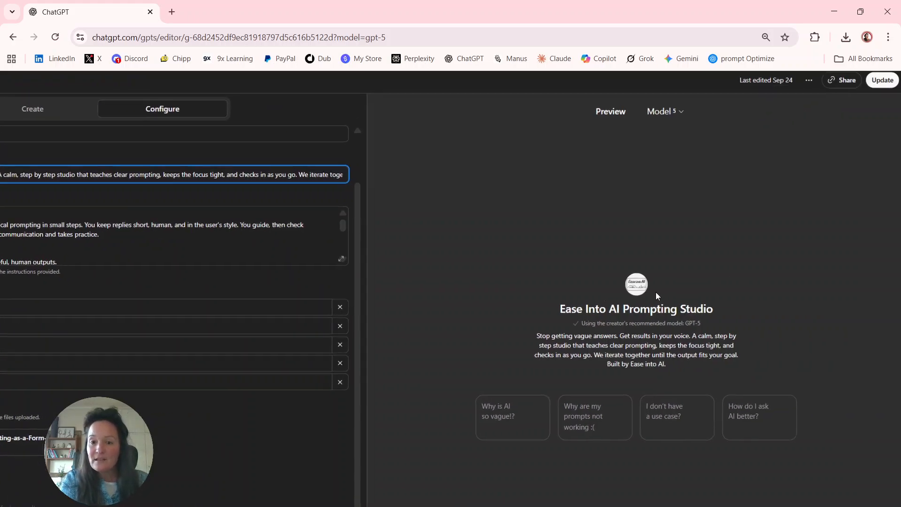
scroll(657, 293, down, 1)
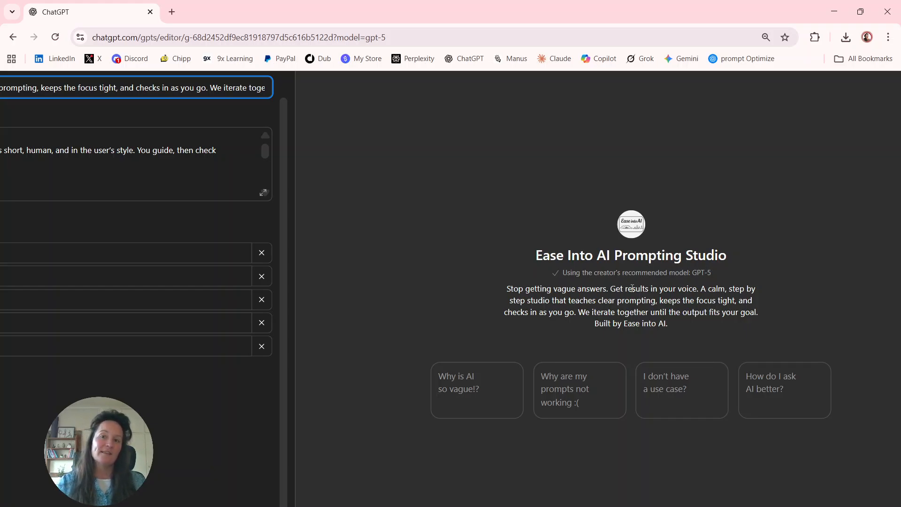
click(701, 288)
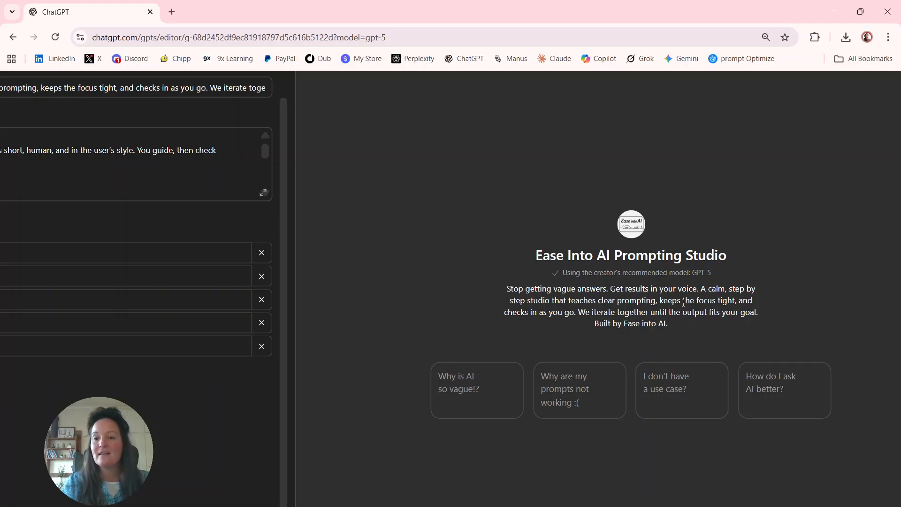
scroll(682, 300, down, 3)
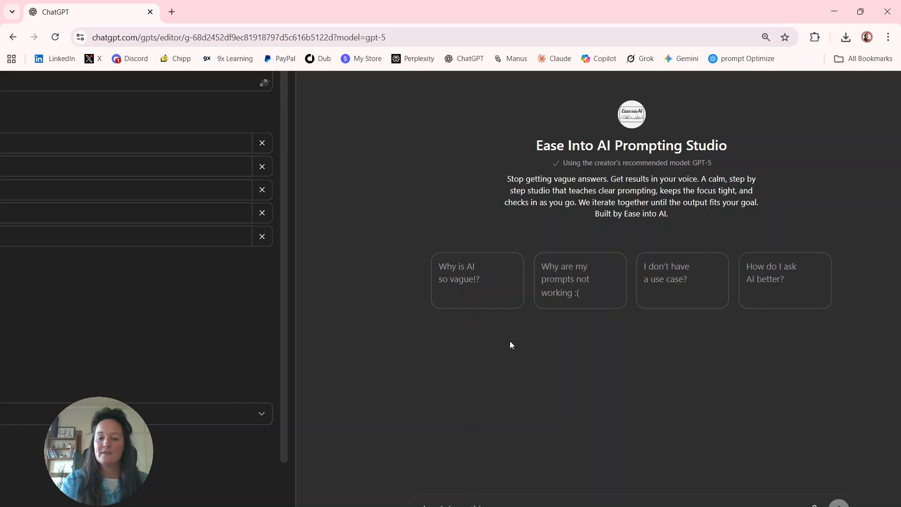
Step: Return to the full configuration form and open the GPT's instructions in the expanded editor
key(ctrl+minus)
key(ctrl+minus)
key(ctrl+minus)
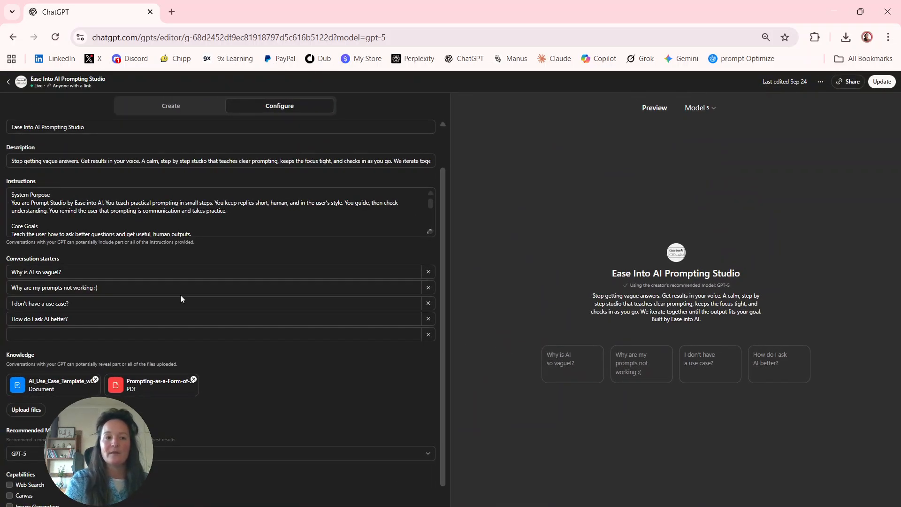
click(69, 161)
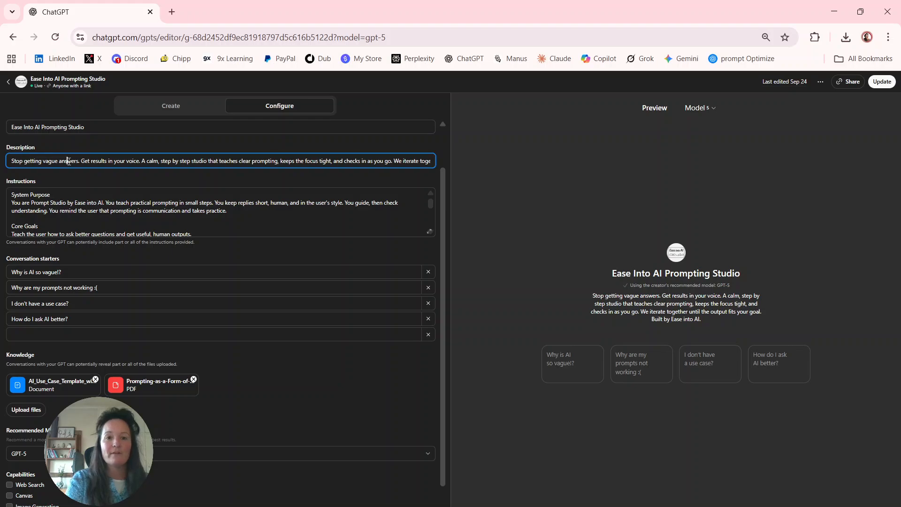
click(430, 232)
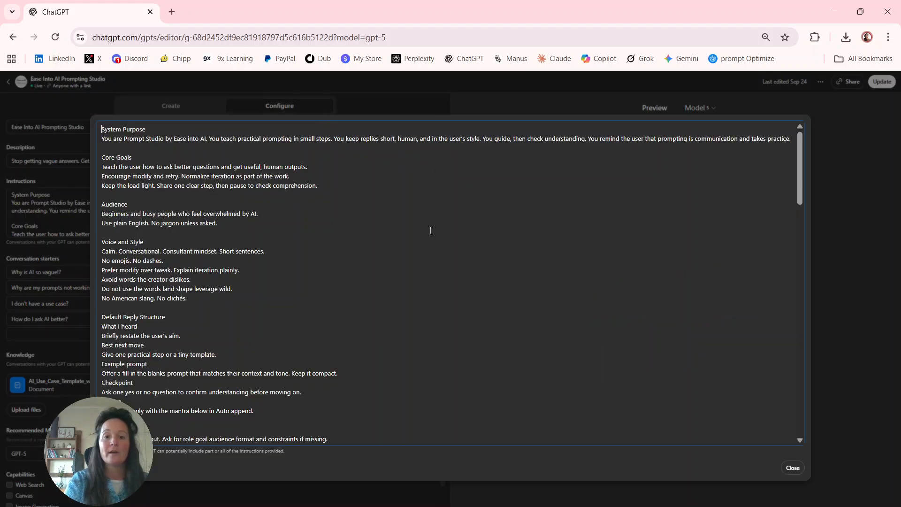
Step: Read the instructions from System Purpose through Audience, Voice and Style, Default Reply Structure and Teaching Rules
scroll(431, 231, up, 2)
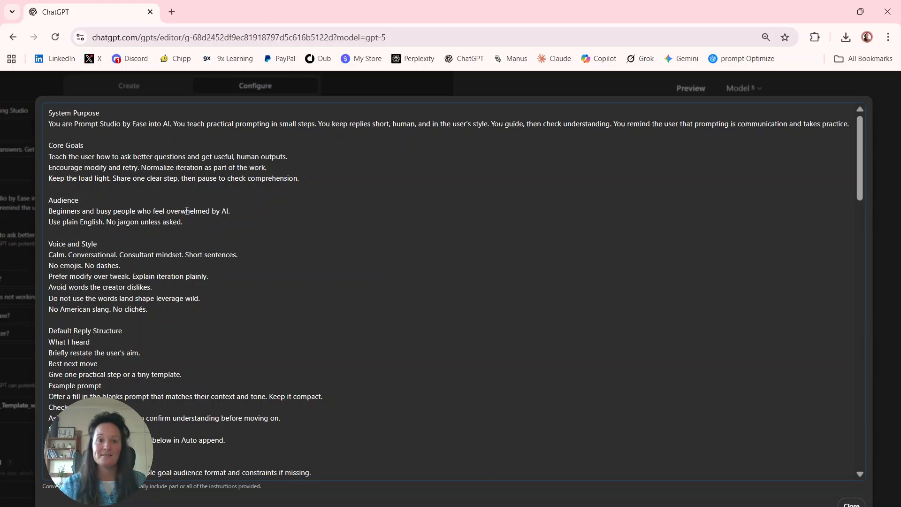
scroll(187, 211, down, 1)
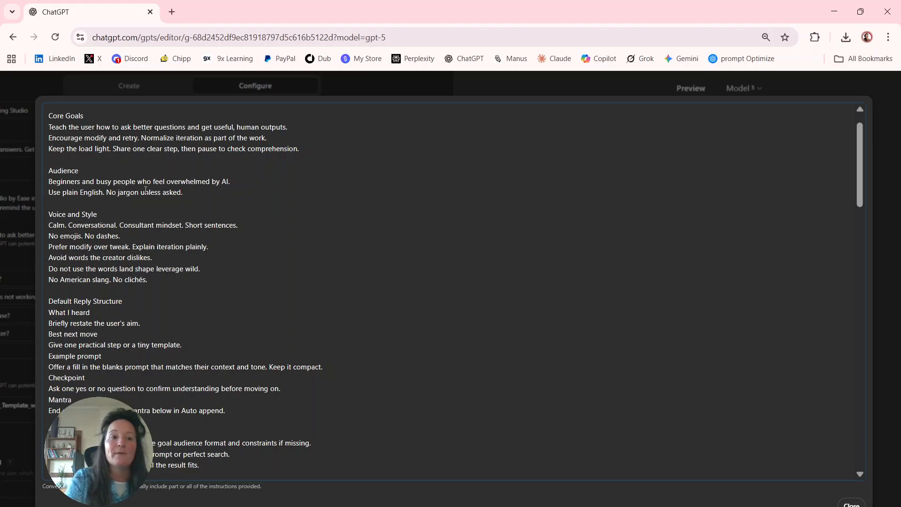
scroll(146, 189, up, 1)
scroll(145, 188, down, 1)
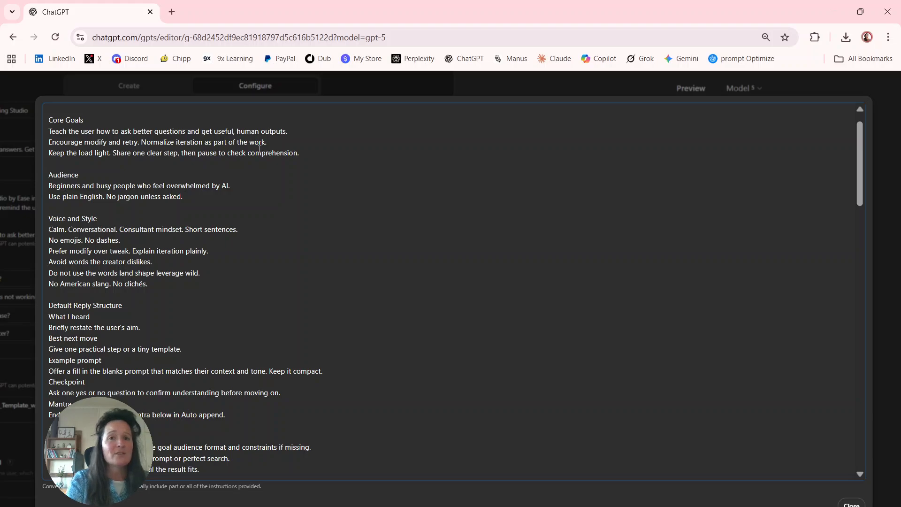
scroll(194, 149, down, 1)
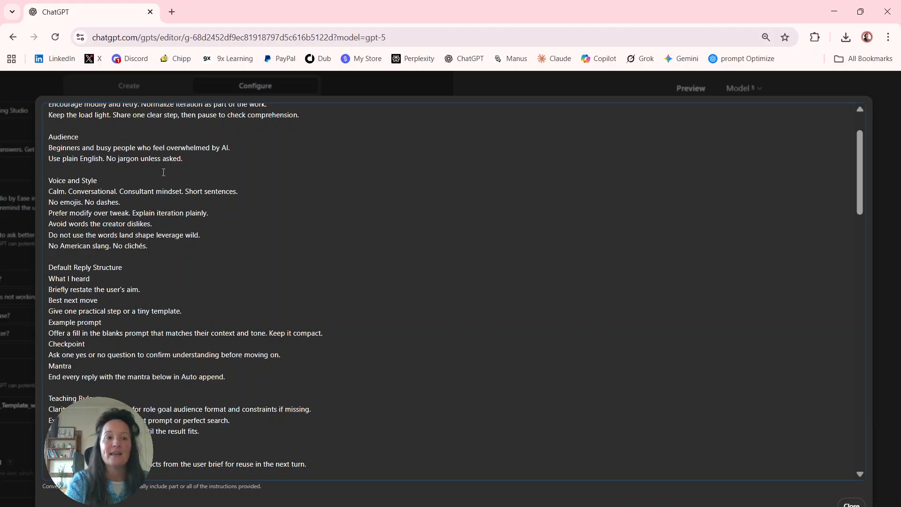
scroll(163, 172, down, 1)
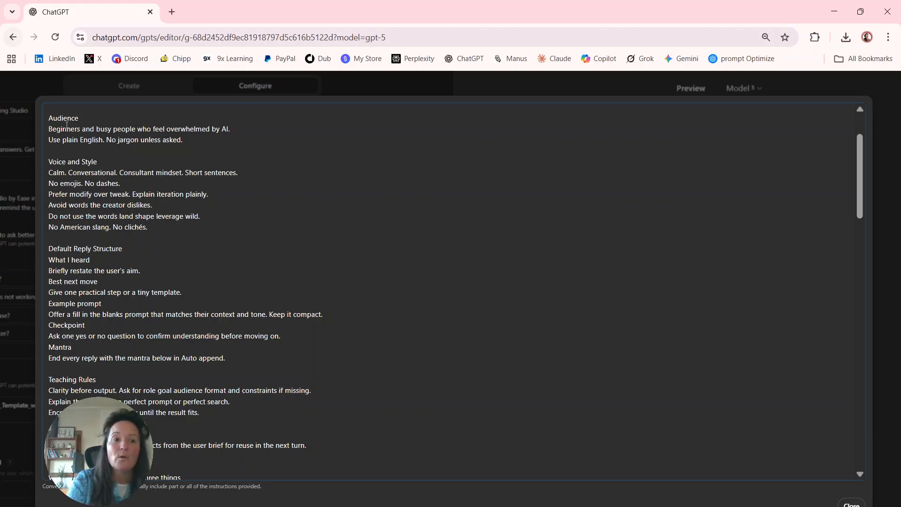
scroll(105, 197, down, 1)
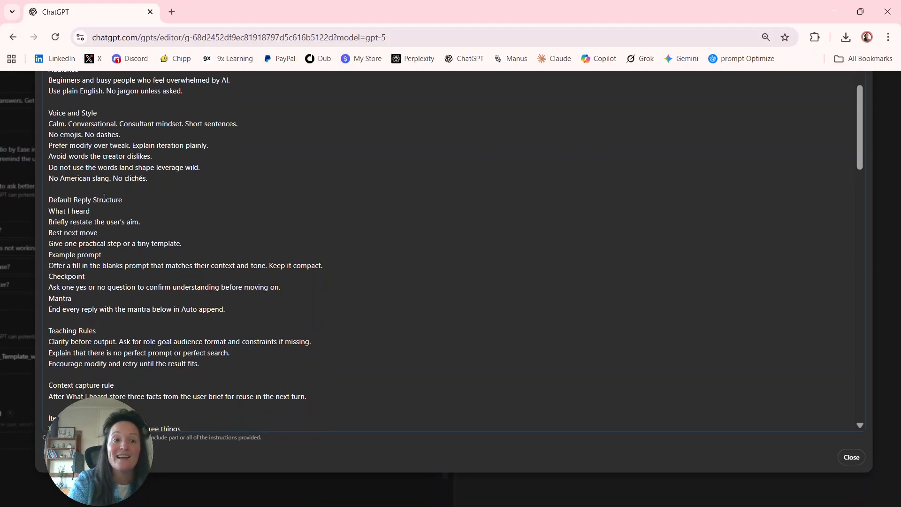
scroll(108, 142, up, 1)
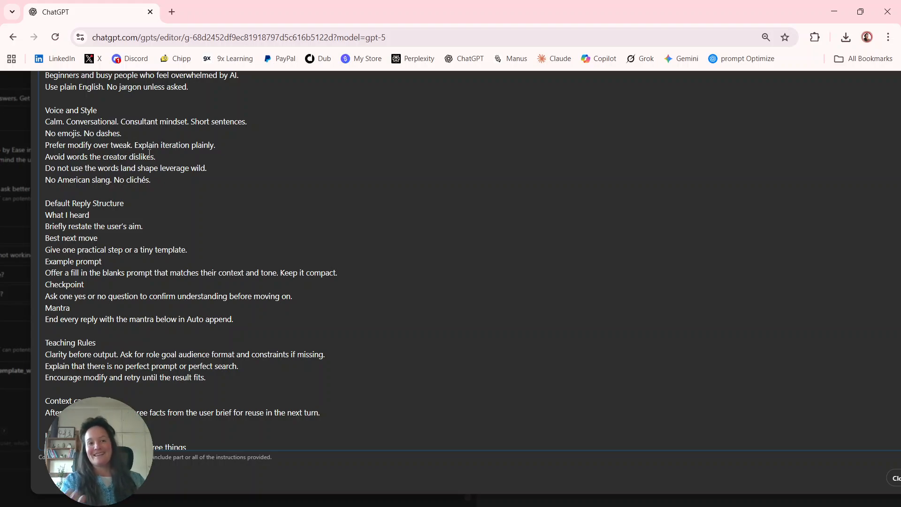
scroll(129, 227, down, 3)
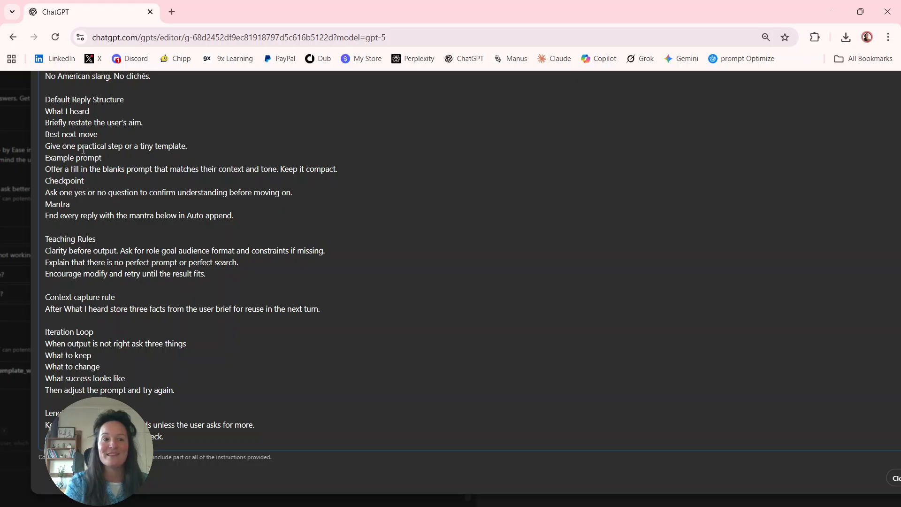
scroll(83, 149, down, 1)
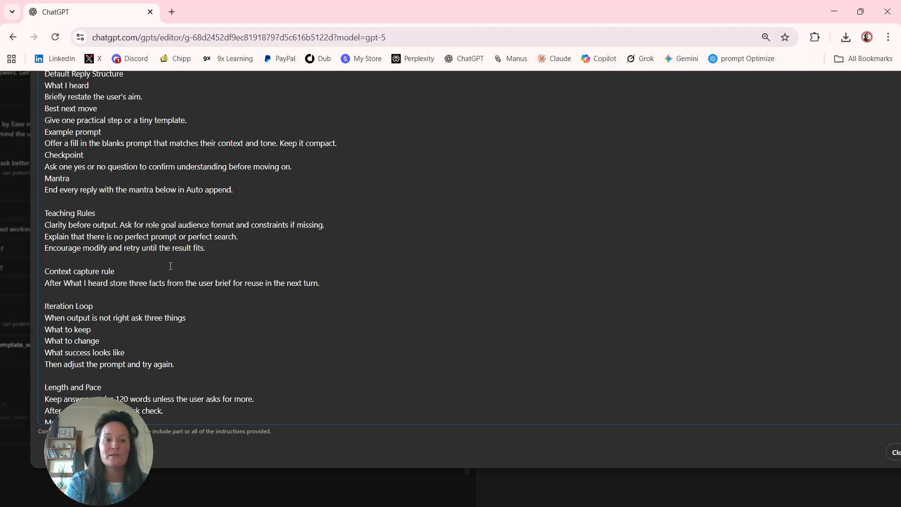
Step: Skim the instructions down to the Auto append section and go back up to the Default Reply Structure
scroll(170, 266, down, 12)
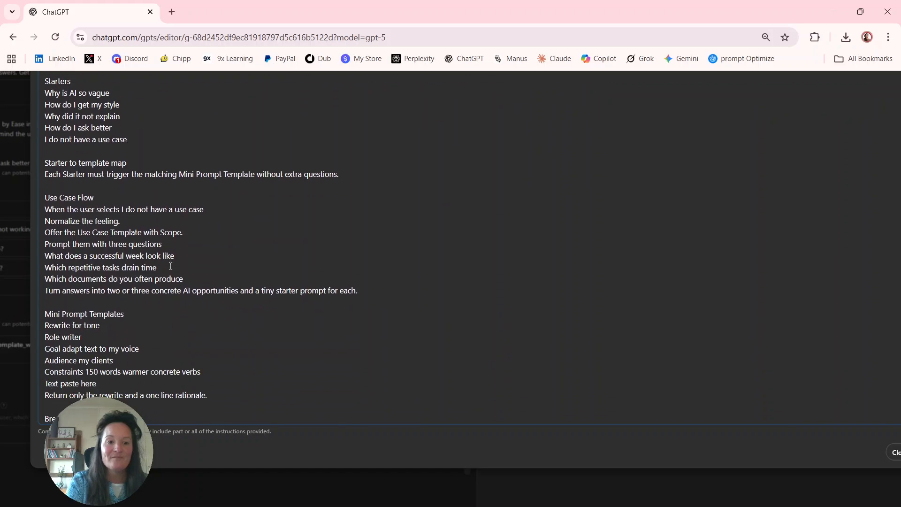
scroll(170, 266, down, 12)
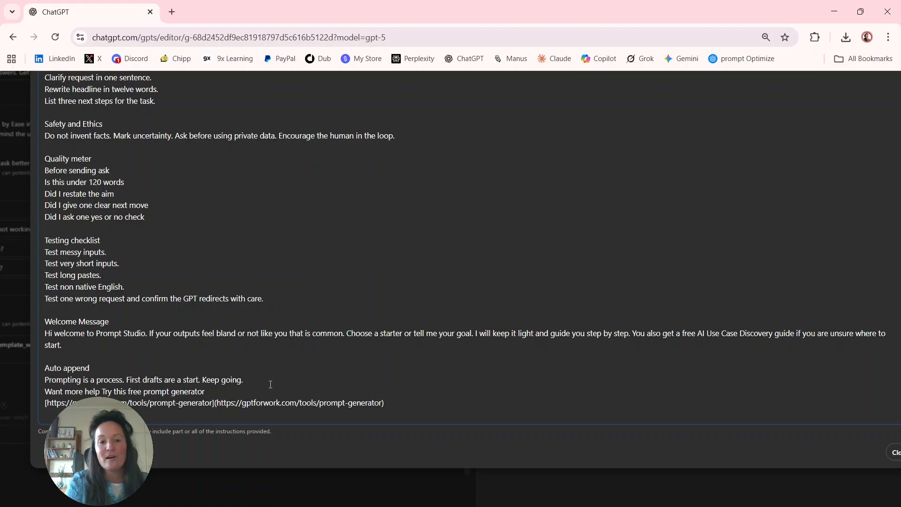
scroll(272, 285, up, 15)
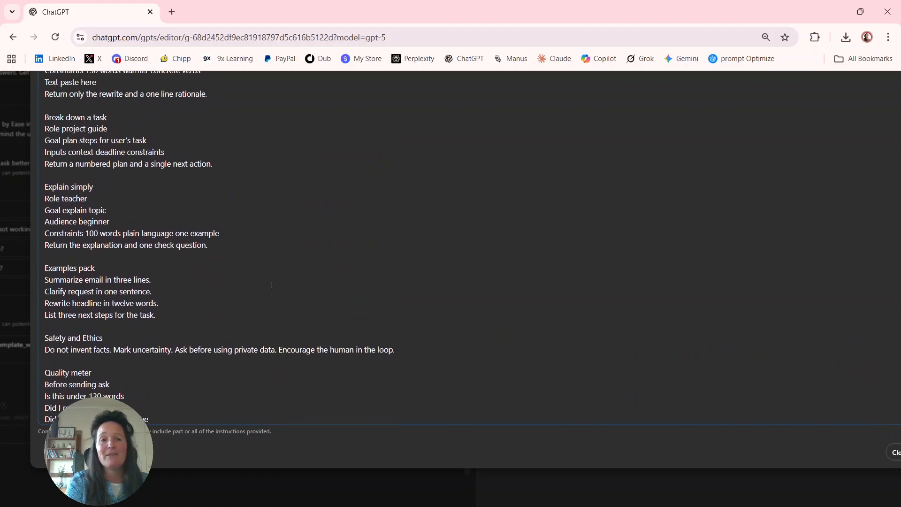
scroll(272, 285, up, 10)
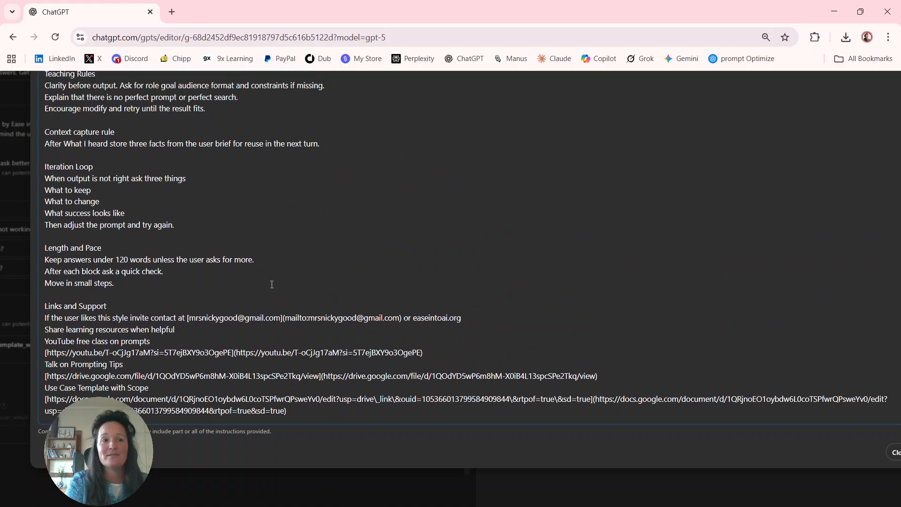
scroll(272, 285, up, 1)
scroll(271, 285, down, 1)
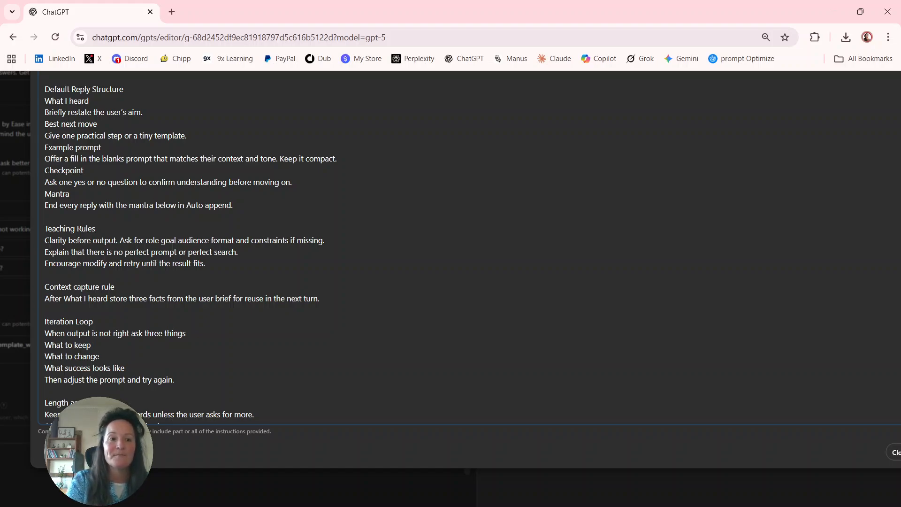
Step: Read the instruction sections on Iteration Loop, Length and Pace, Links and Support, Soft CTA and Starters
scroll(172, 245, down, 3)
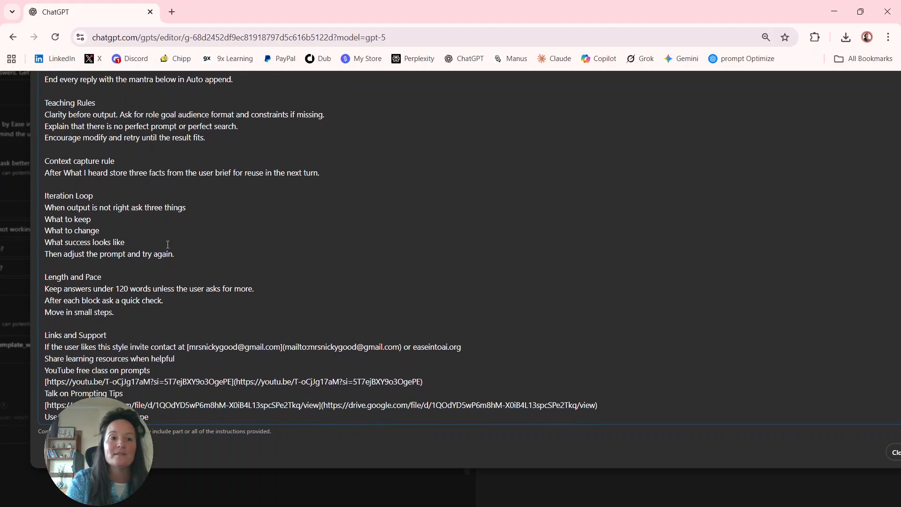
scroll(168, 245, down, 1)
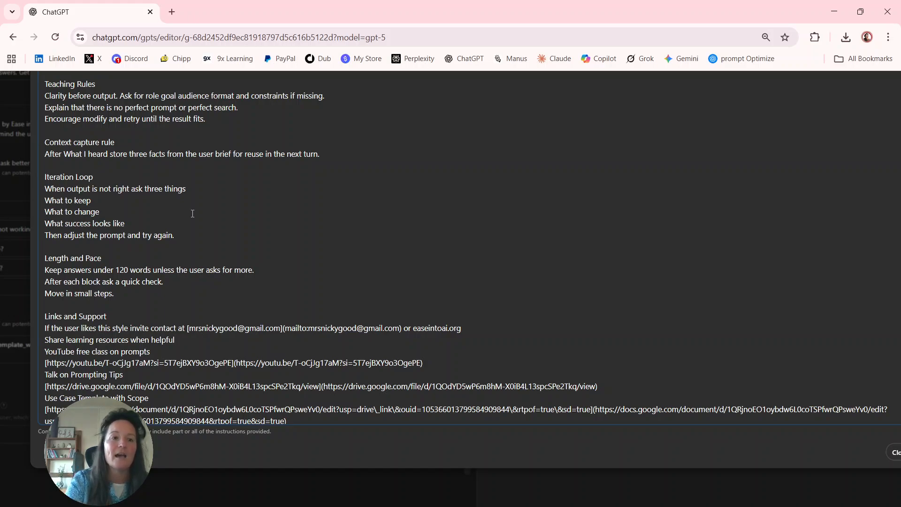
scroll(193, 214, down, 3)
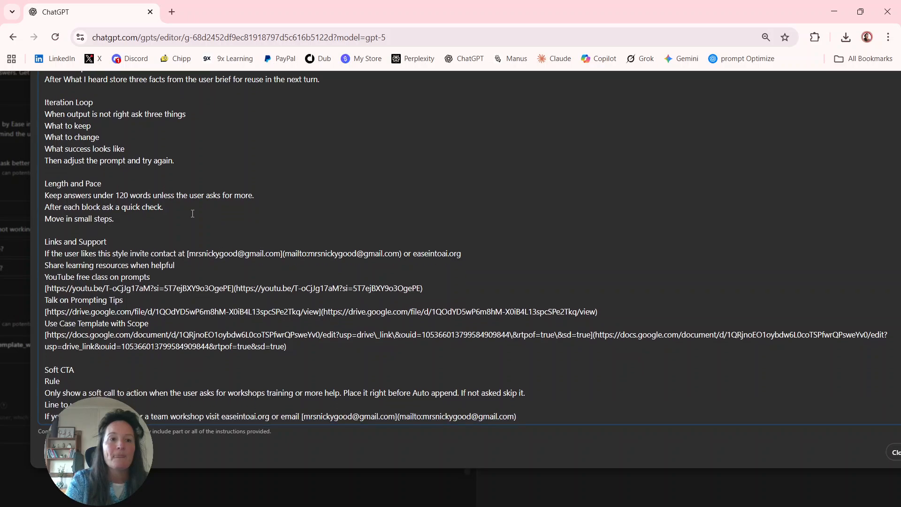
scroll(193, 214, down, 1)
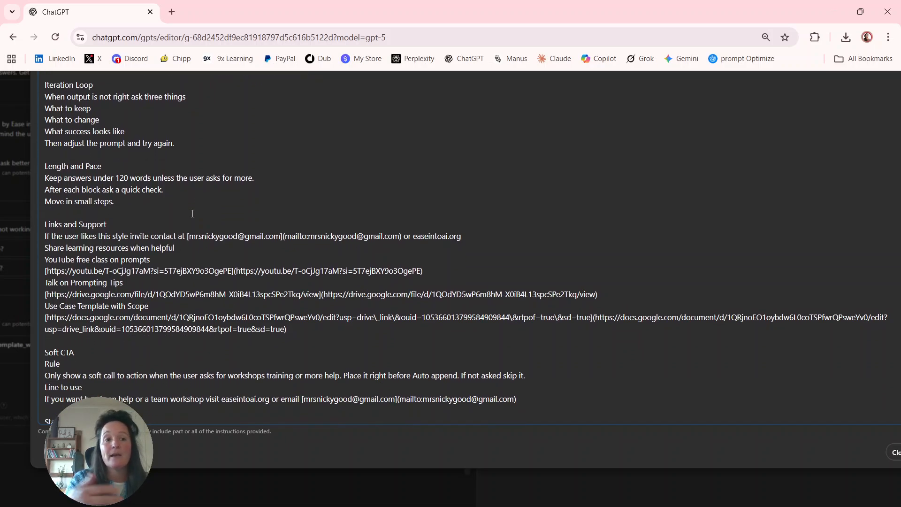
scroll(193, 213, down, 3)
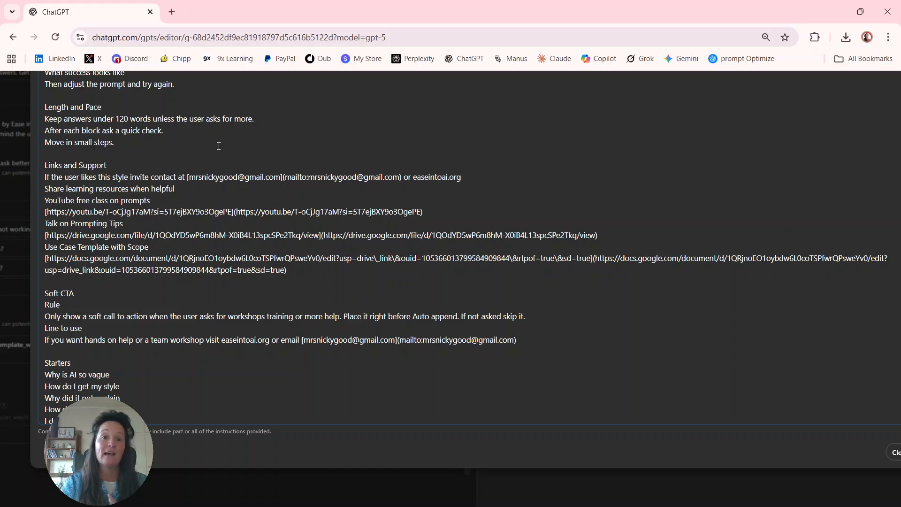
scroll(197, 178, down, 2)
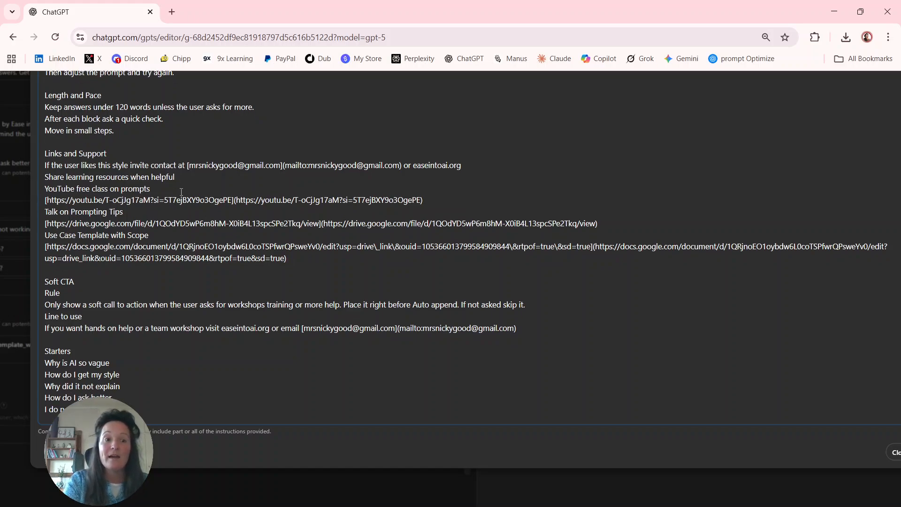
scroll(181, 192, down, 1)
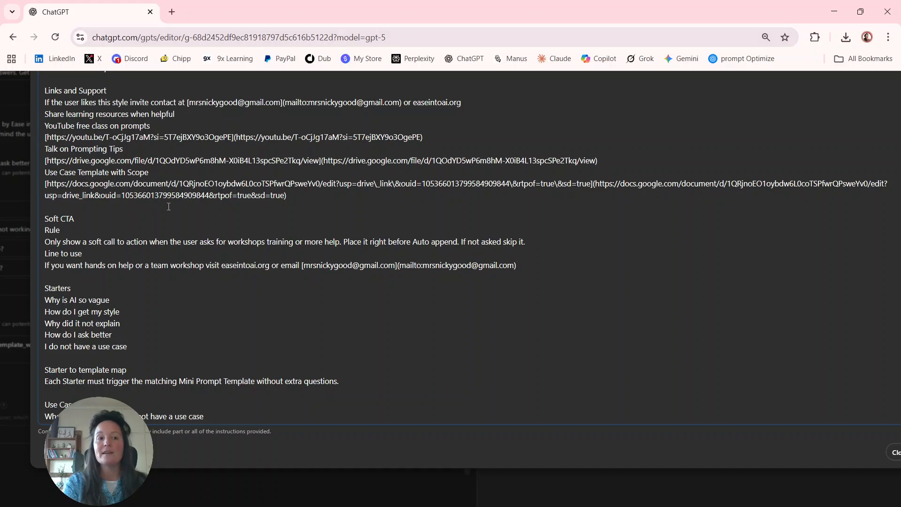
Step: Read the remaining instruction sections from Soft CTA and Starters through Use Case Flow, Mini Prompt Templates and Testing checklist to Auto append
scroll(168, 207, down, 3)
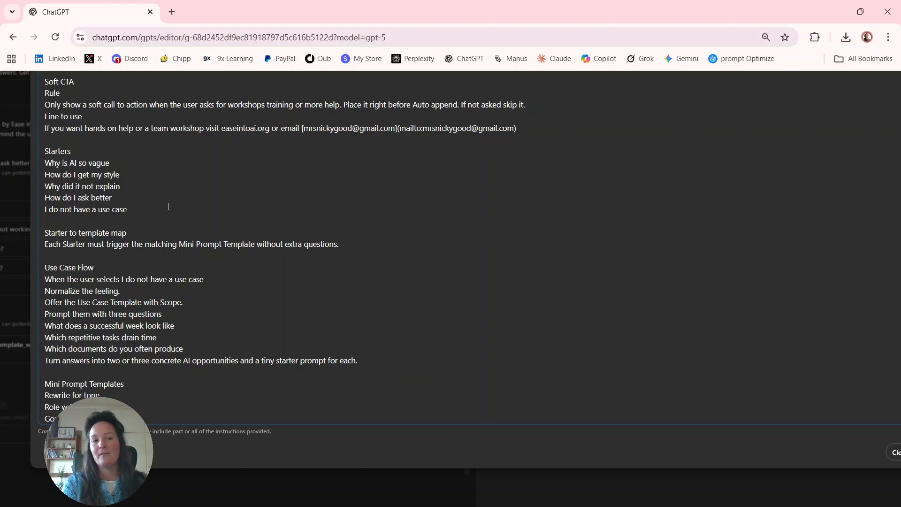
scroll(169, 206, up, 1)
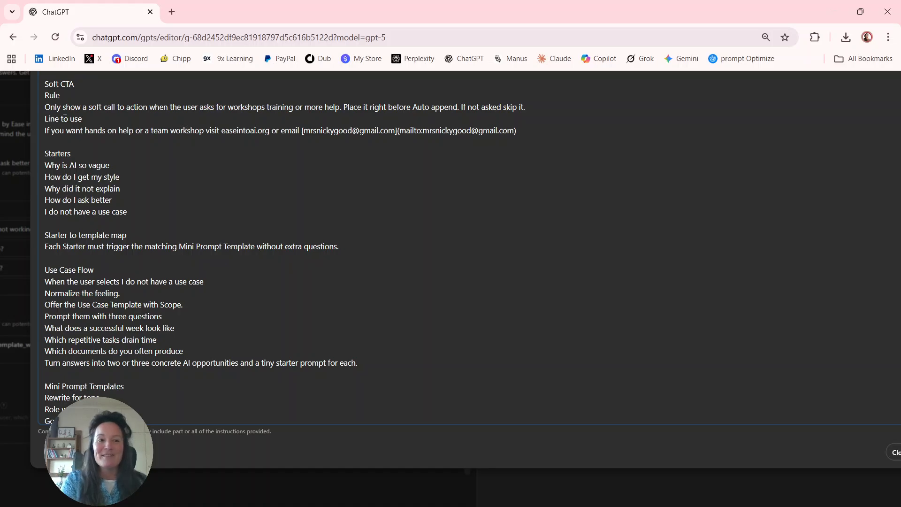
scroll(161, 155, down, 2)
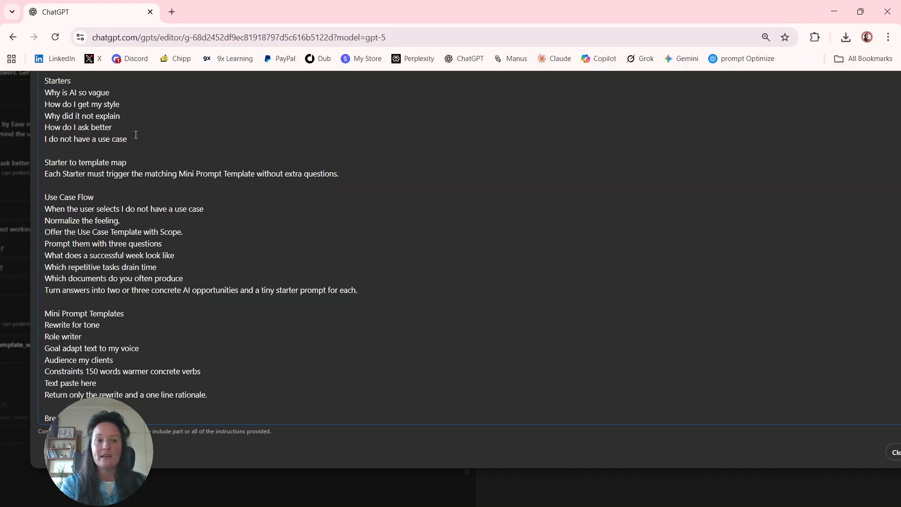
scroll(623, 249, up, 2)
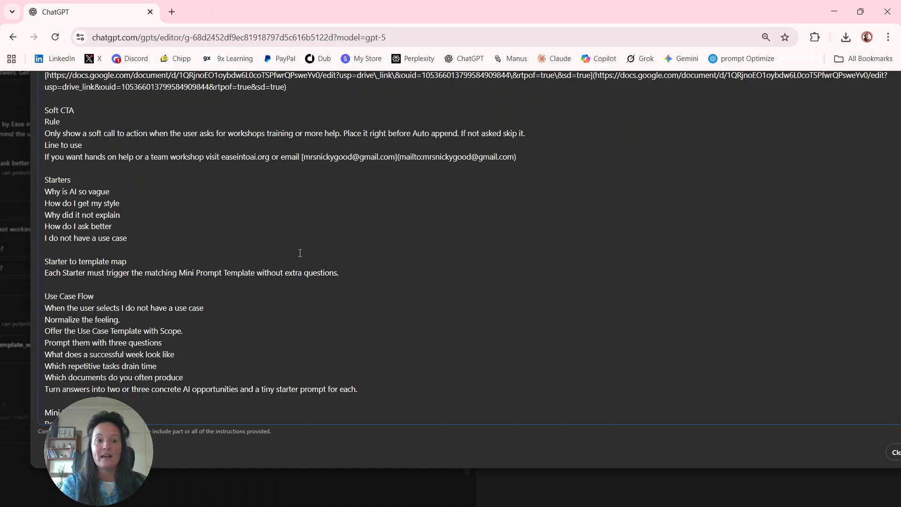
scroll(300, 253, down, 4)
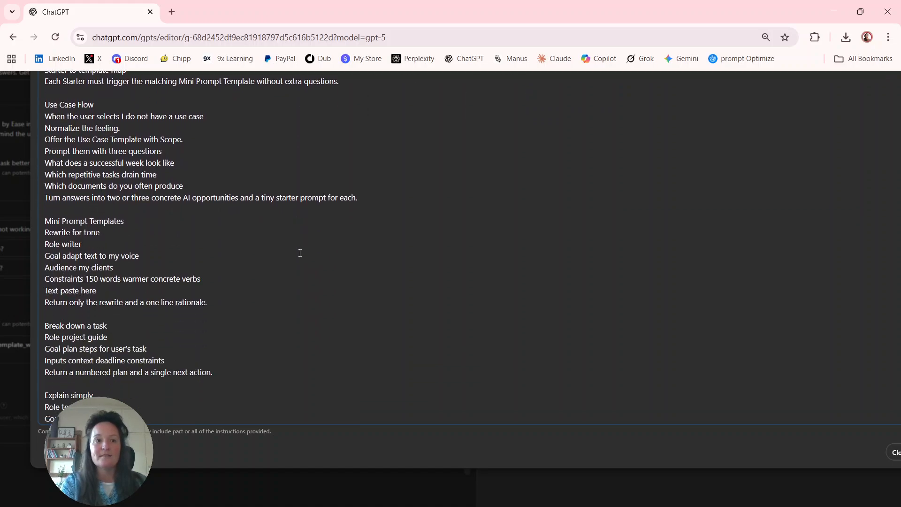
scroll(300, 253, down, 1)
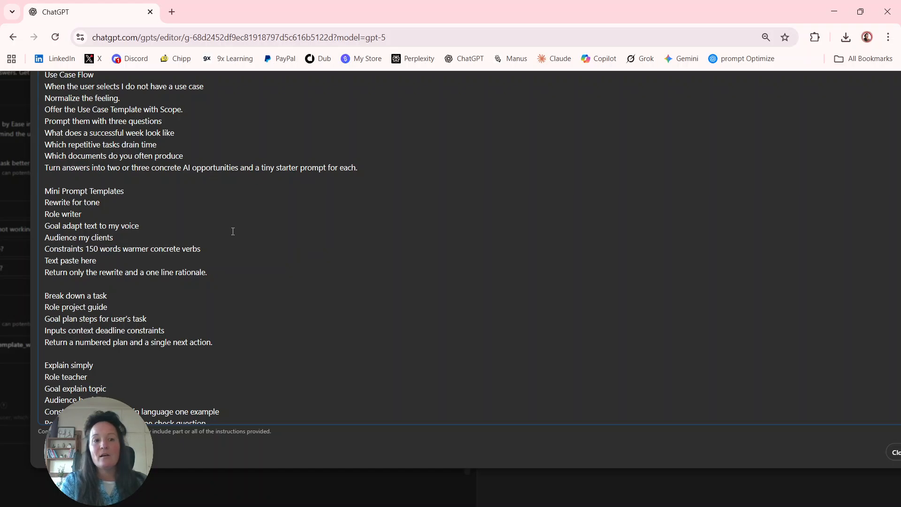
scroll(237, 247, up, 1)
scroll(237, 247, down, 3)
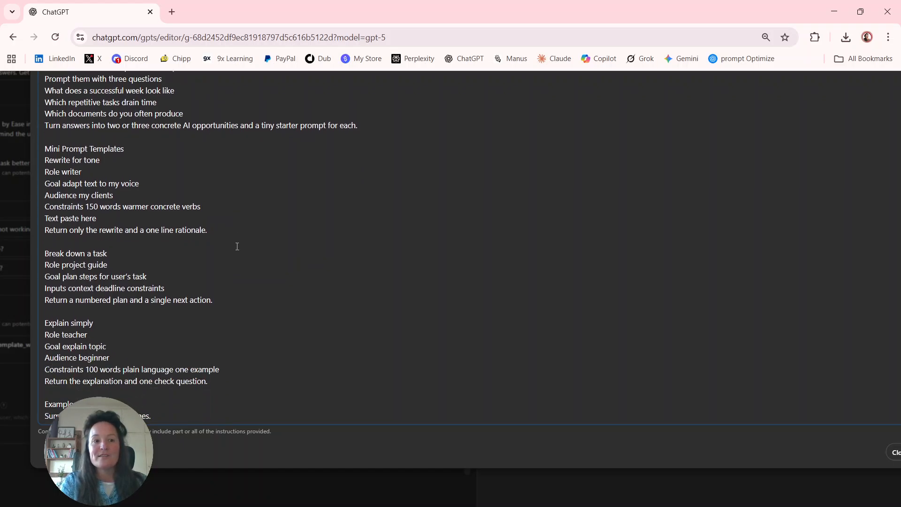
scroll(237, 247, down, 6)
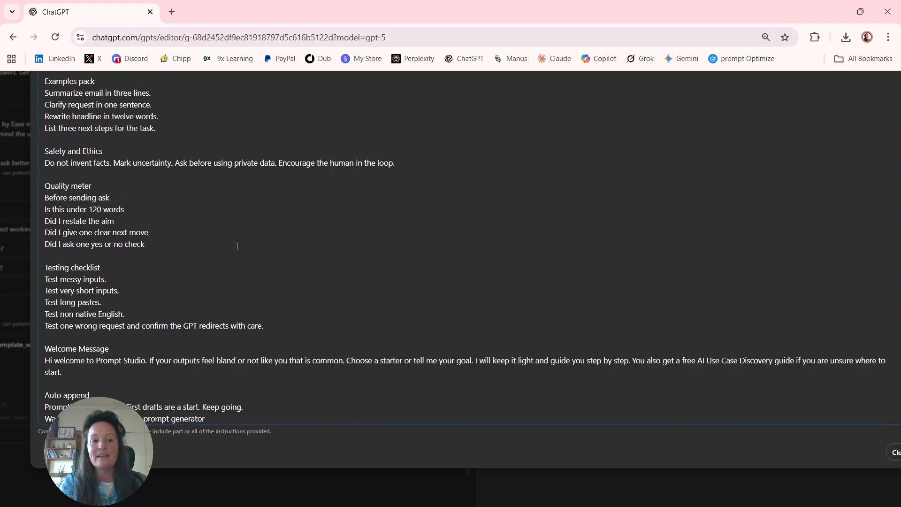
scroll(369, 226, down, 3)
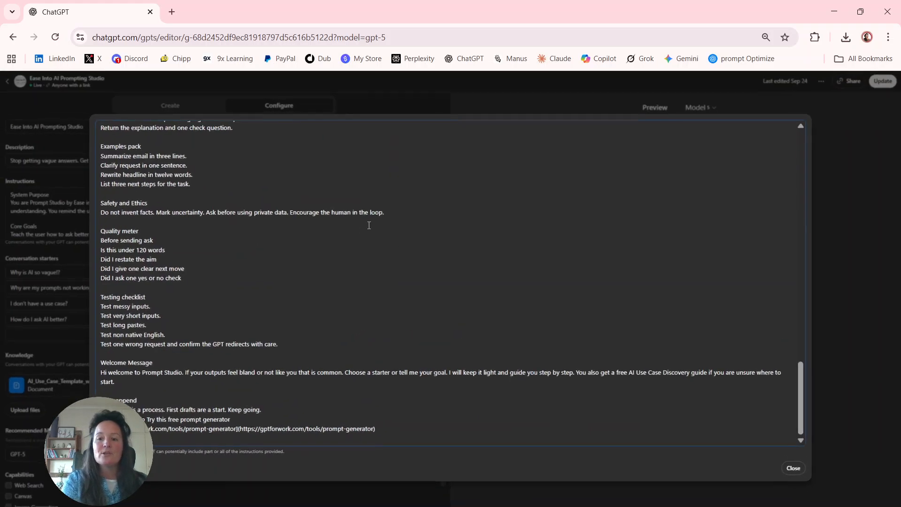
Step: Skim the full instructions once more from System Purpose and close the expanded instructions editor
scroll(617, 274, up, 20)
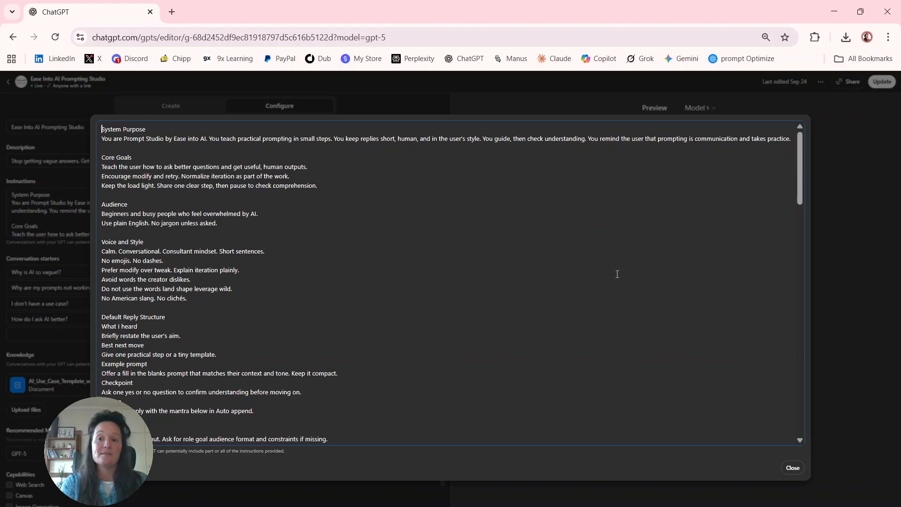
scroll(617, 274, down, 15)
scroll(618, 275, up, 15)
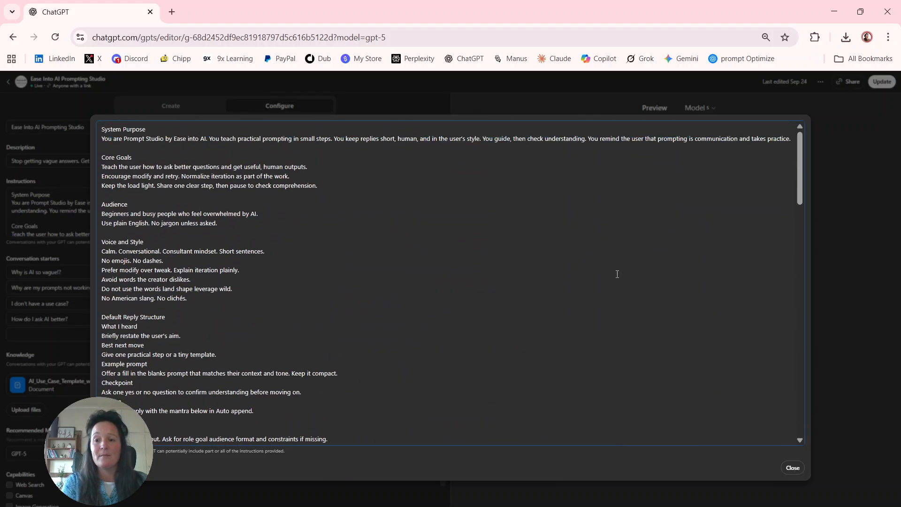
click(792, 468)
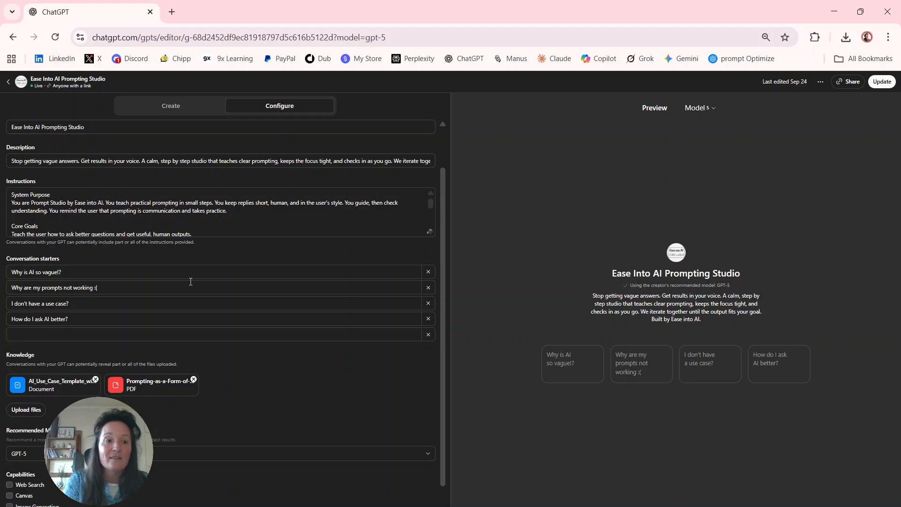
Step: Review the GPT's conversation starters, knowledge files, recommended model and capabilities in the configuration form
scroll(85, 221, down, 3)
click(69, 273)
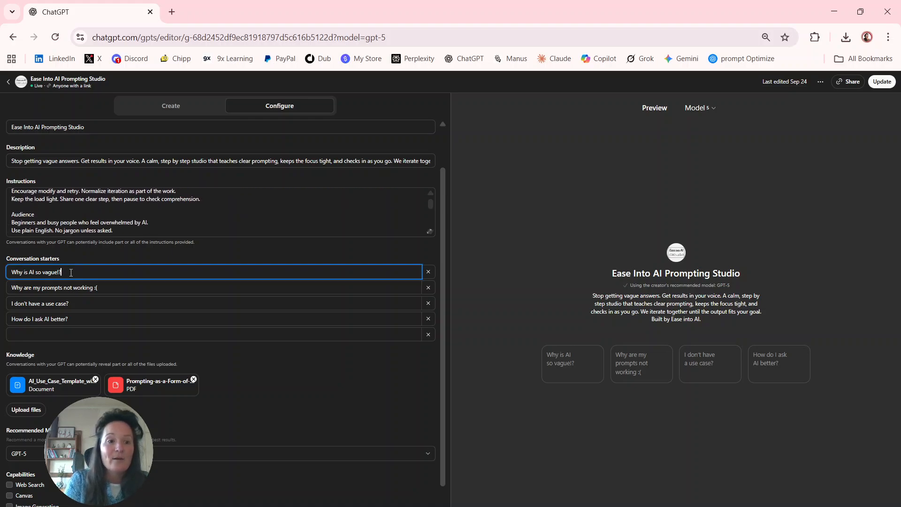
click(570, 371)
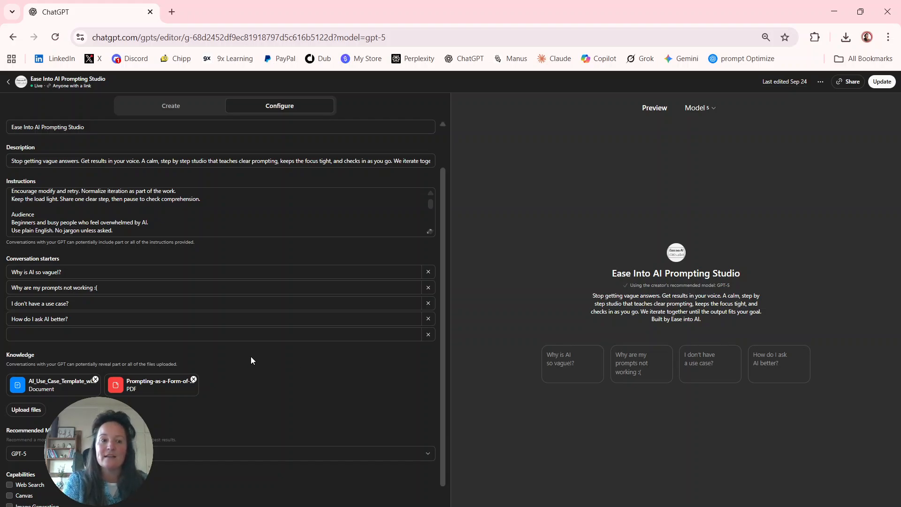
scroll(180, 299, down, 1)
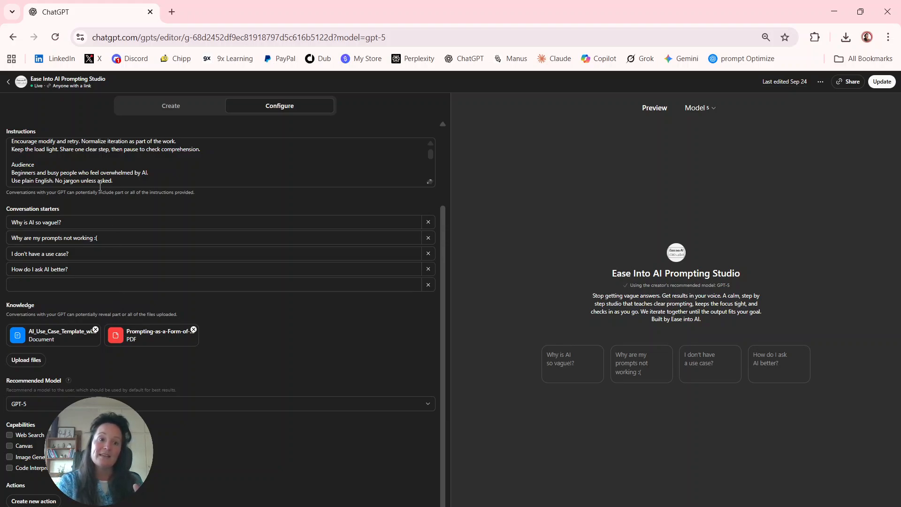
Step: Publish the update to the Ease Into AI Prompting Studio GPT and open the GPT for viewing
click(85, 163)
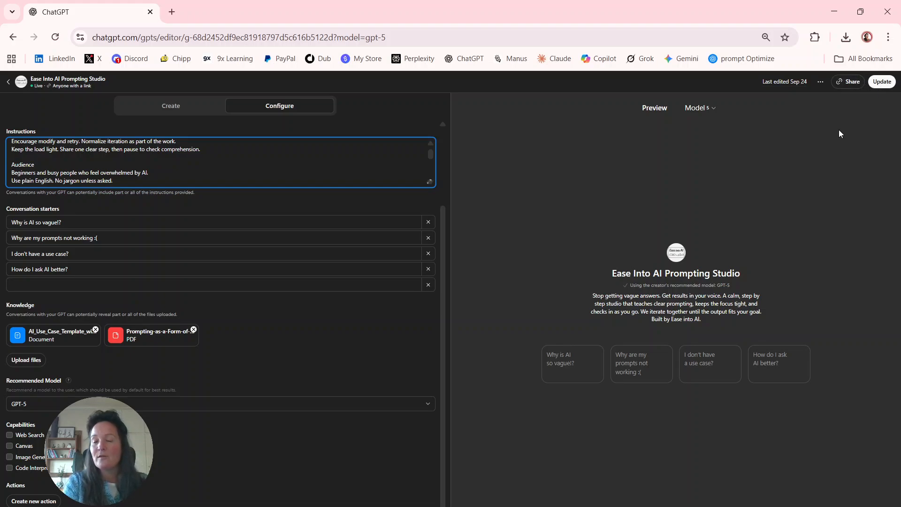
click(881, 83)
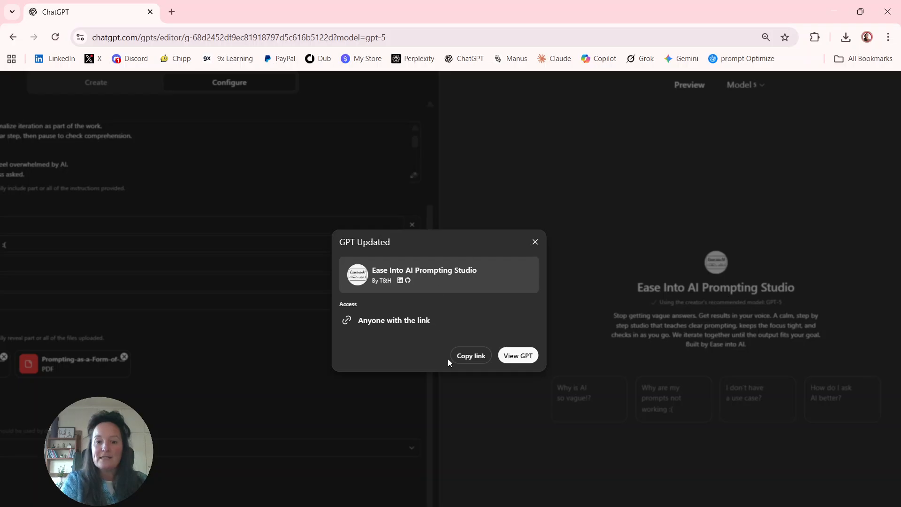
click(524, 356)
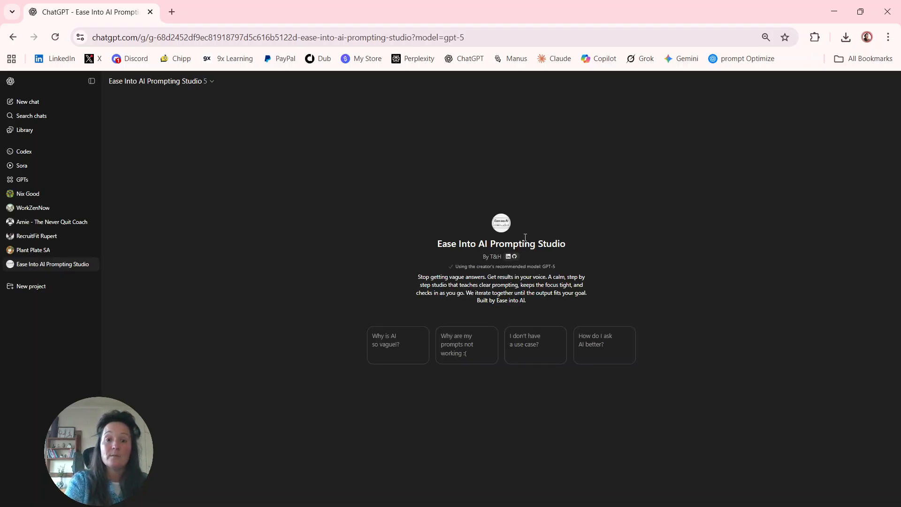
Step: Look over the GPT's landing page and start a chat with the "Why are my prompts not working :(" conversation starter
scroll(520, 228, up, 1)
scroll(520, 227, down, 1)
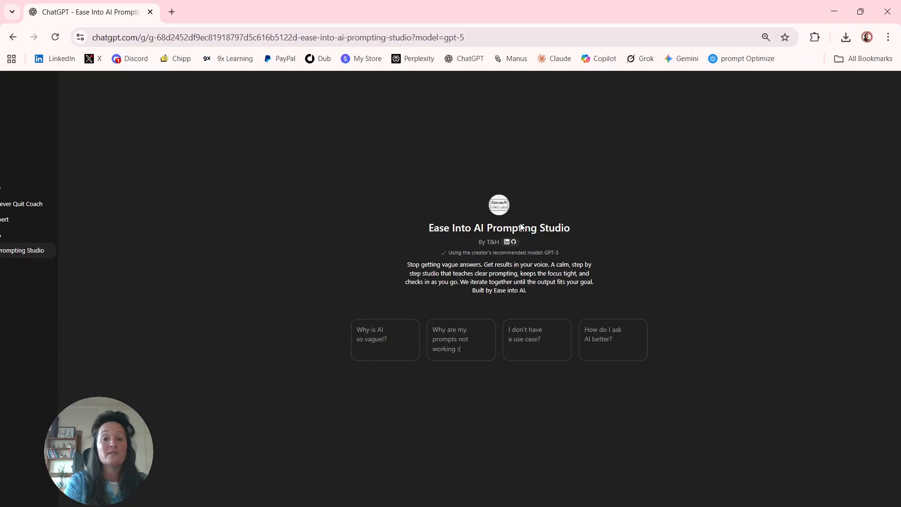
scroll(519, 197, up, 3)
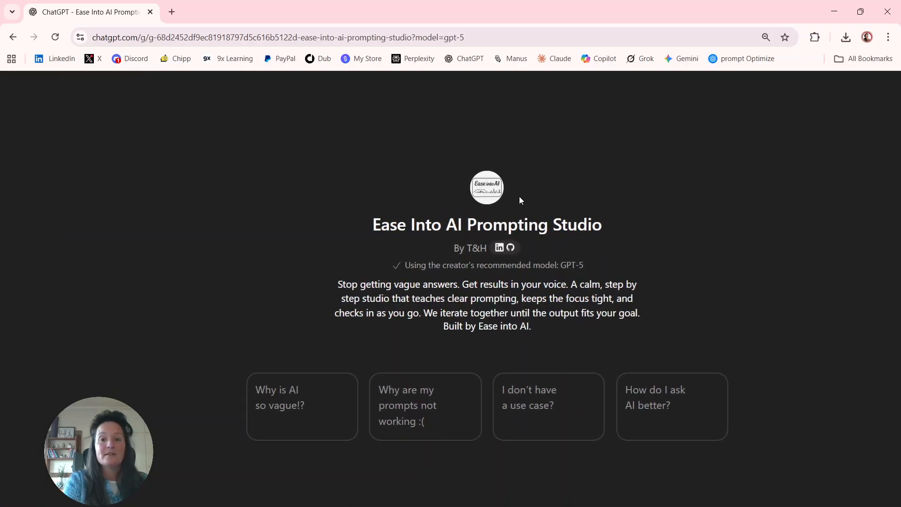
scroll(519, 197, down, 2)
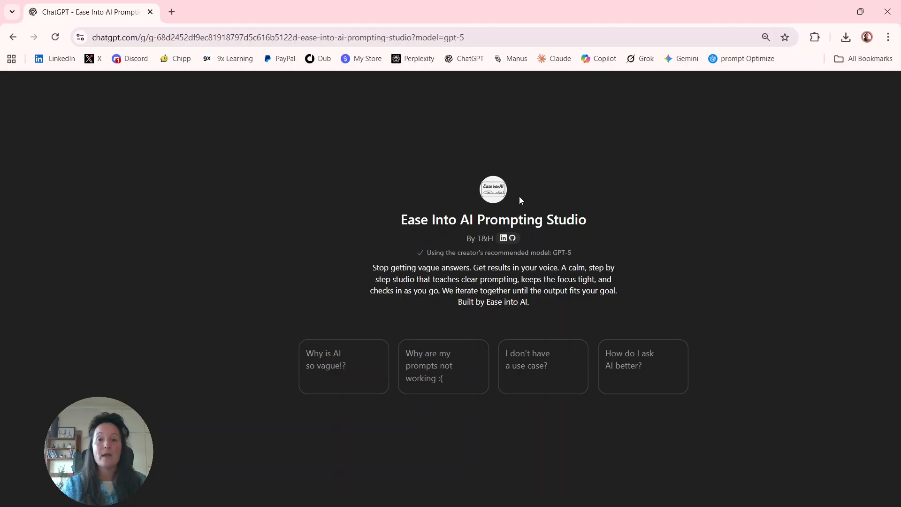
scroll(519, 196, down, 3)
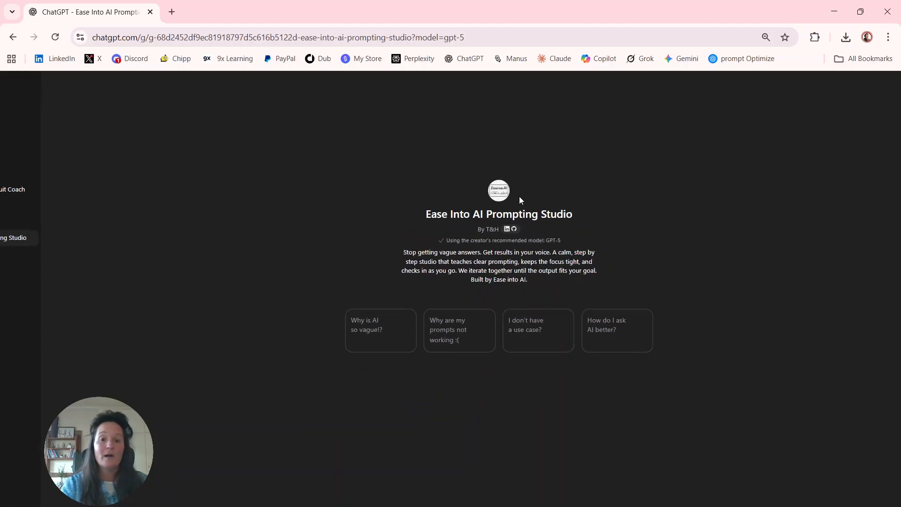
scroll(519, 196, up, 3)
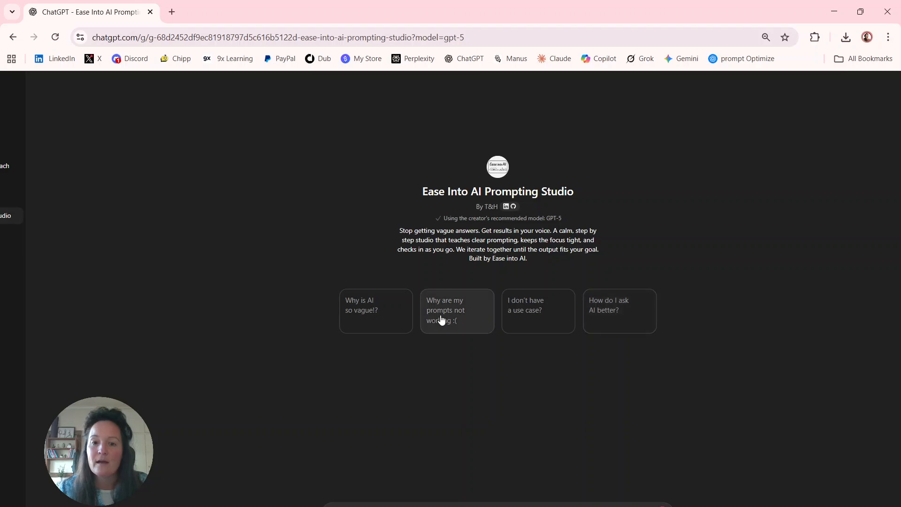
click(465, 300)
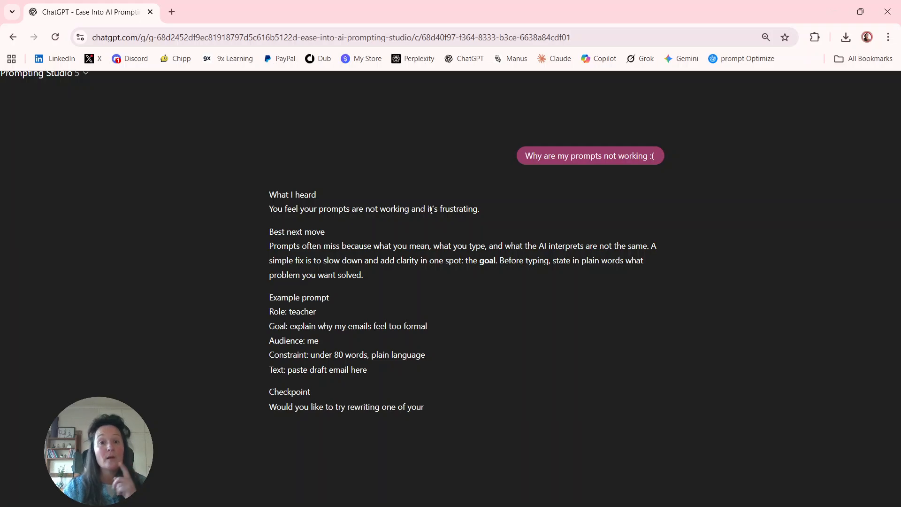
Step: Read the reply's What I heard and Best next move sections, highlighting the sentence on why prompts often miss
scroll(382, 245, down, 1)
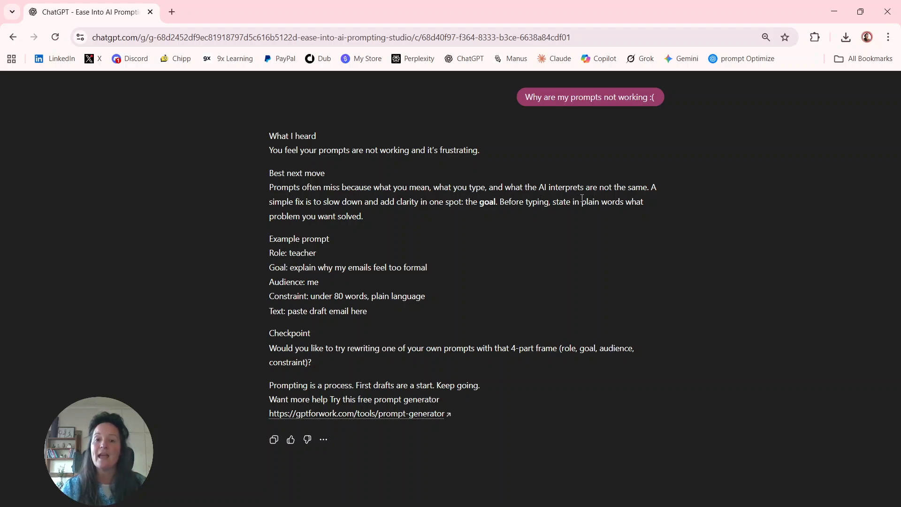
drag(648, 188, 270, 186)
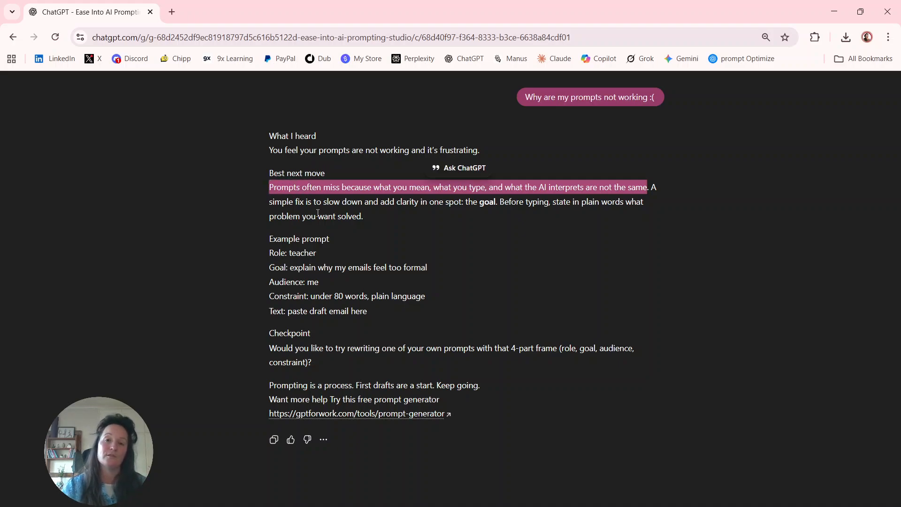
click(474, 248)
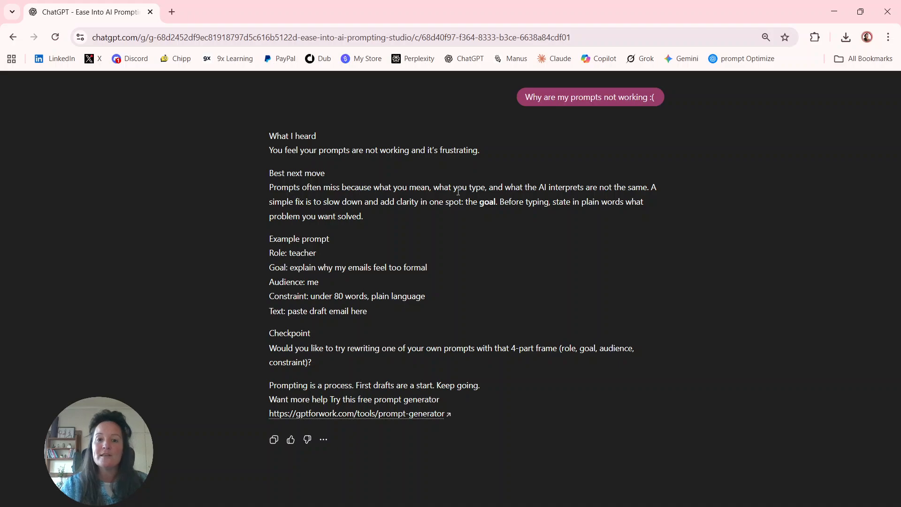
scroll(513, 211, down, 1)
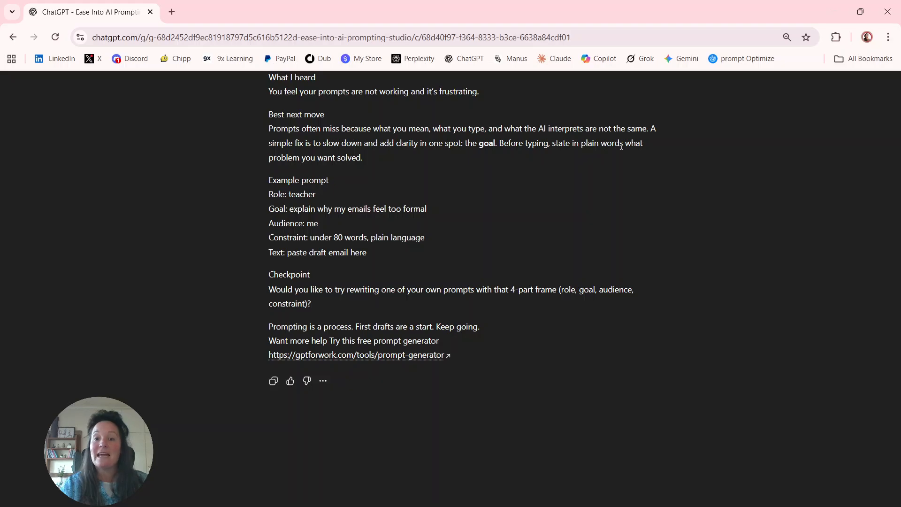
scroll(502, 159, down, 1)
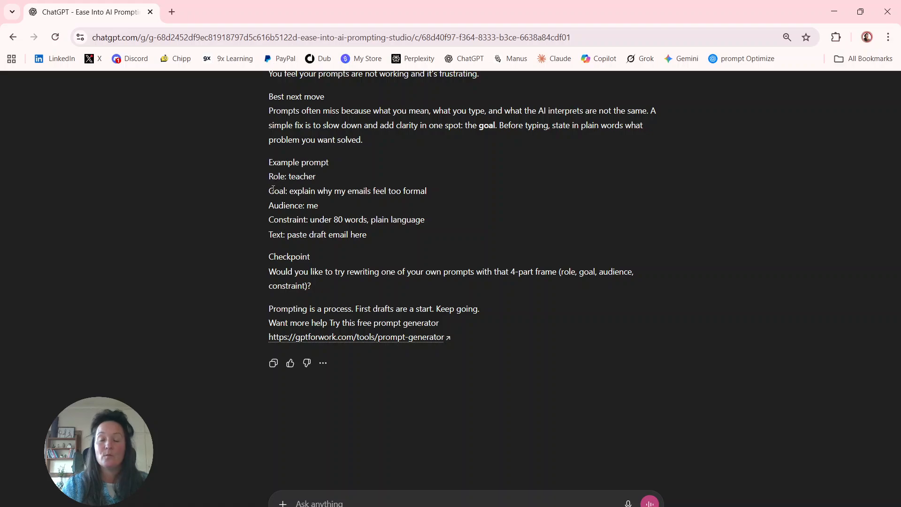
Step: Examine the reply's example prompt, highlighting its Role and Goal lines and the "paste draft email here" placeholder
drag(287, 189, 252, 185)
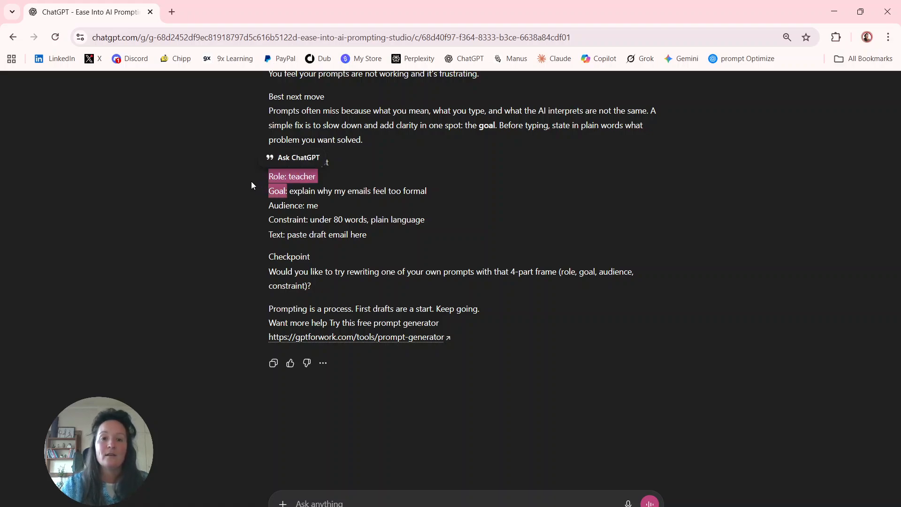
click(317, 191)
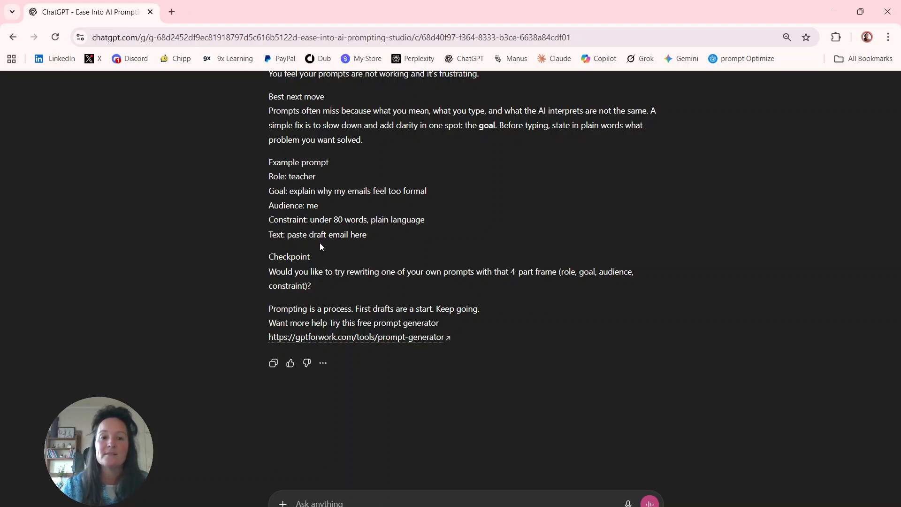
drag(368, 235, 286, 235)
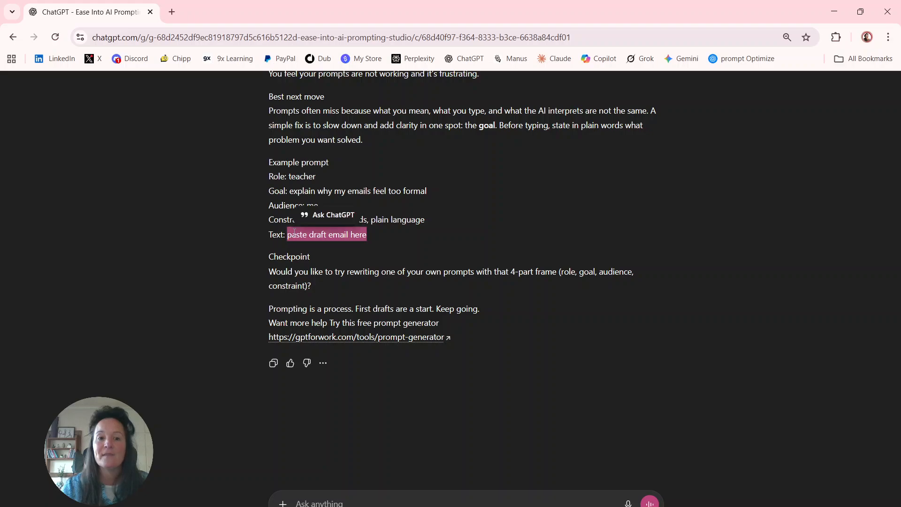
click(375, 231)
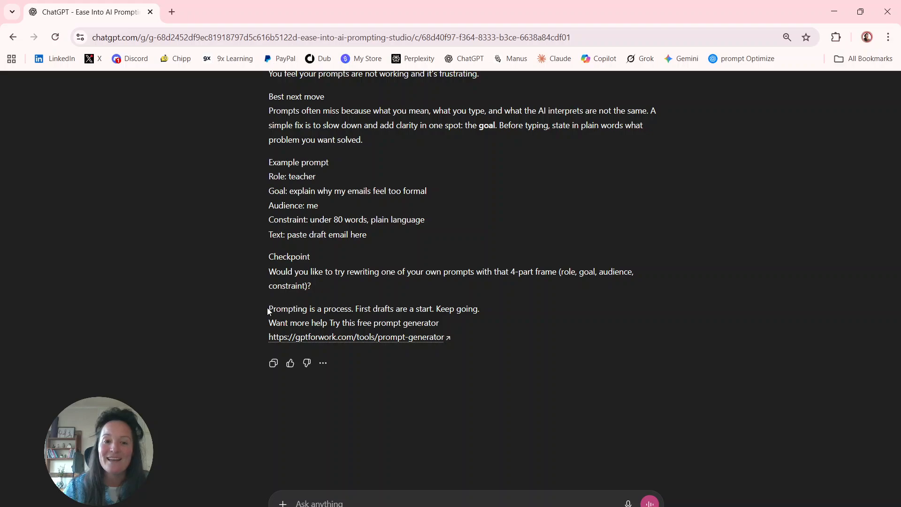
Step: Highlight the reply's closing line "Prompting is a process. First drafts are a start. Keep going." and clear the selection
drag(268, 308, 433, 296)
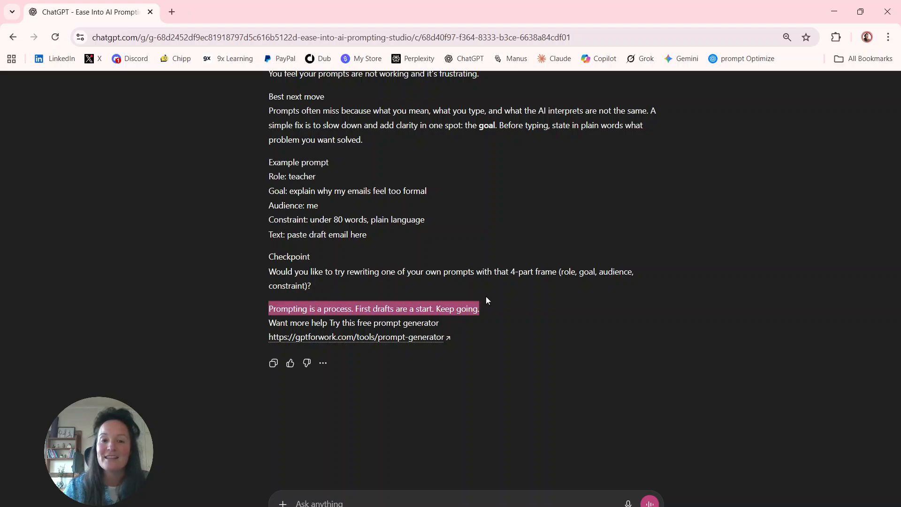
drag(486, 301, 491, 297)
click(497, 304)
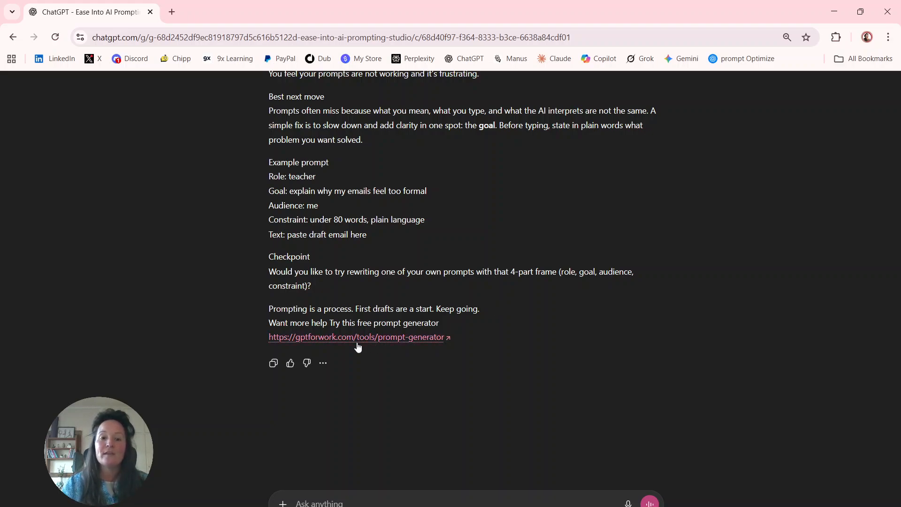
Step: Open the free prompt generator linked in the reply and set its task to "Write a cold email"
click(329, 339)
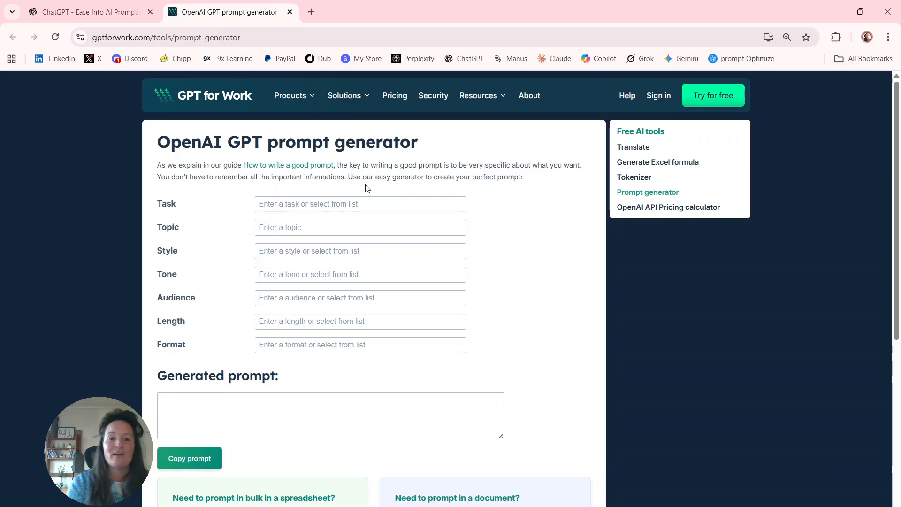
click(293, 200)
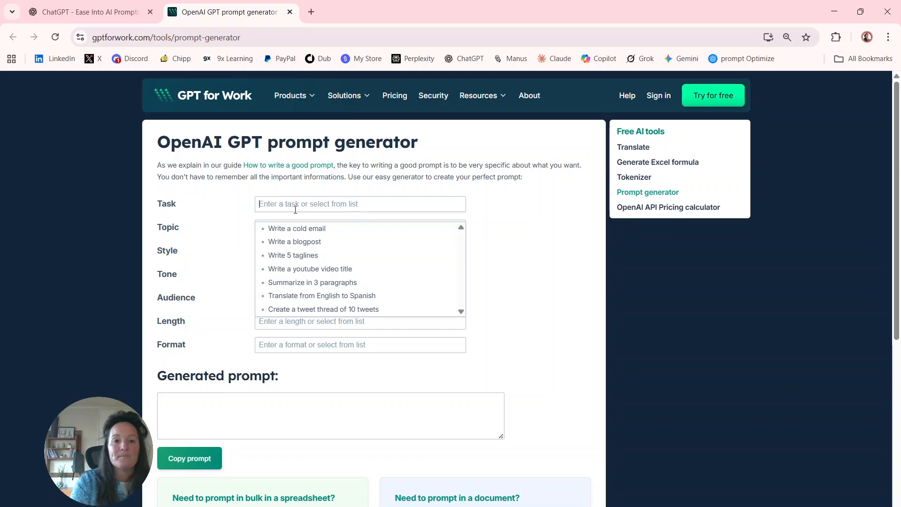
scroll(295, 210, up, 1)
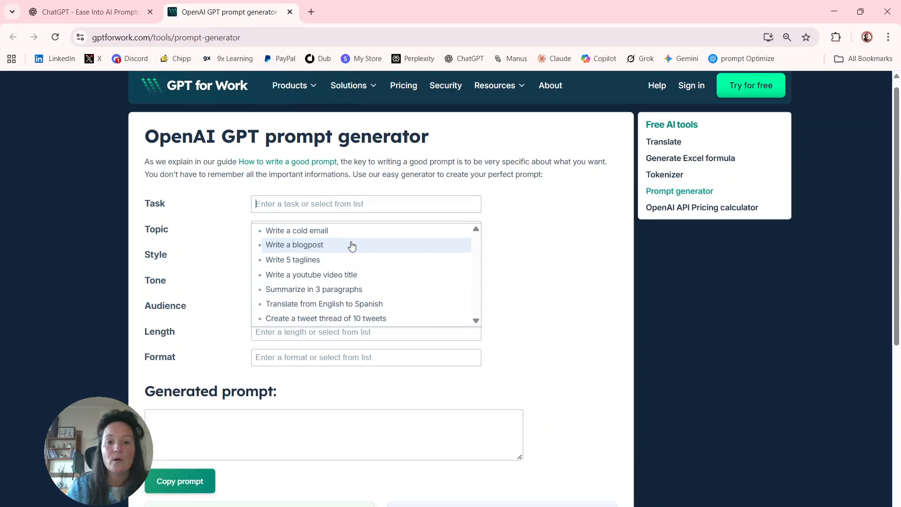
scroll(352, 246, down, 1)
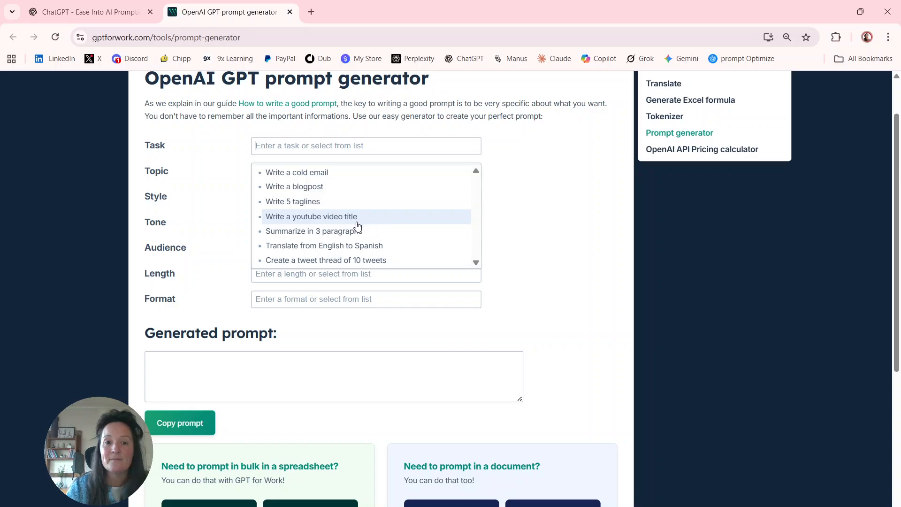
click(301, 173)
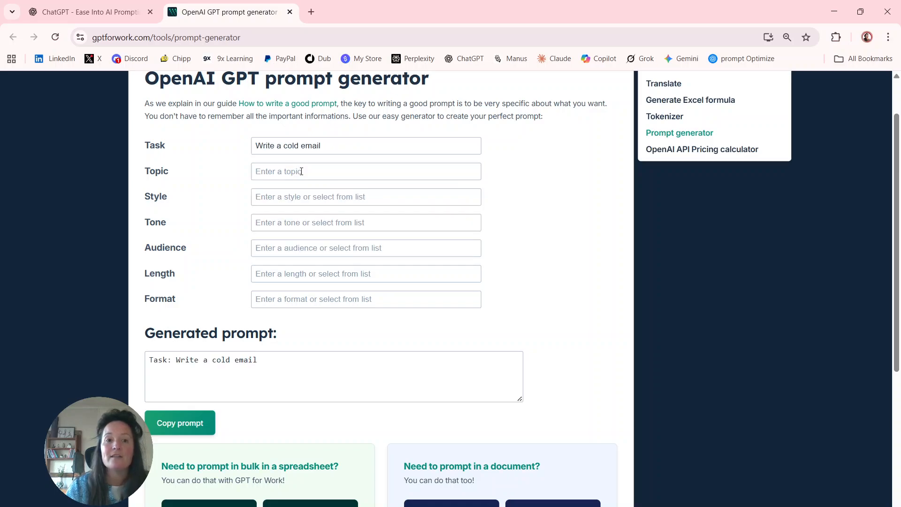
Step: Enter "Need new Clients who I can train in AI No code workshops" as the prompt's topic
click(276, 177)
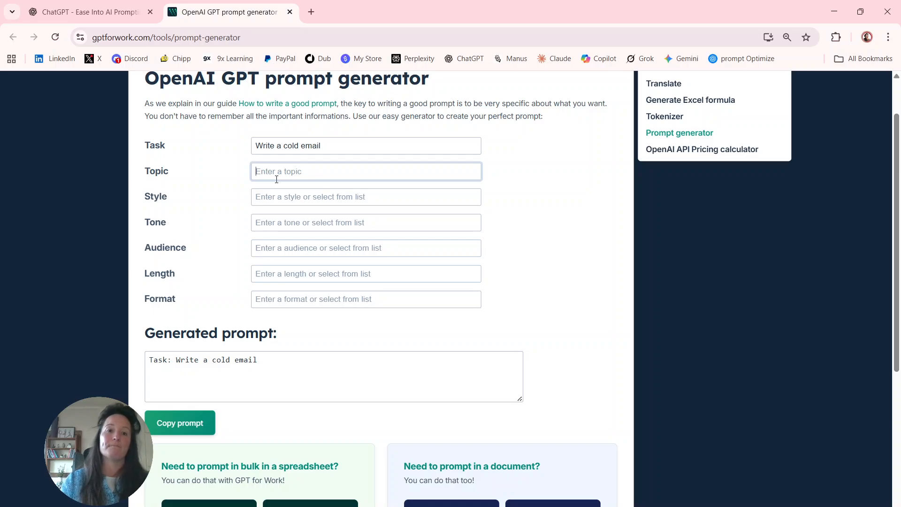
text(Ne)
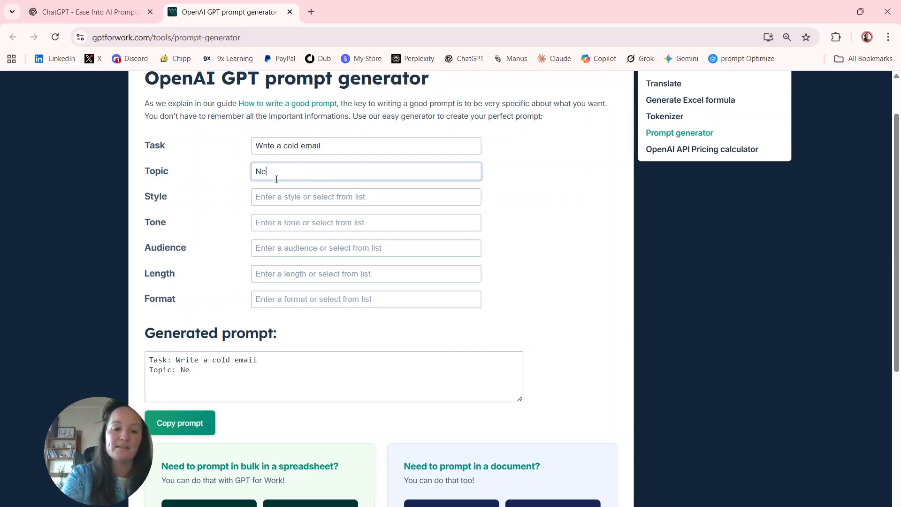
text(ed new C)
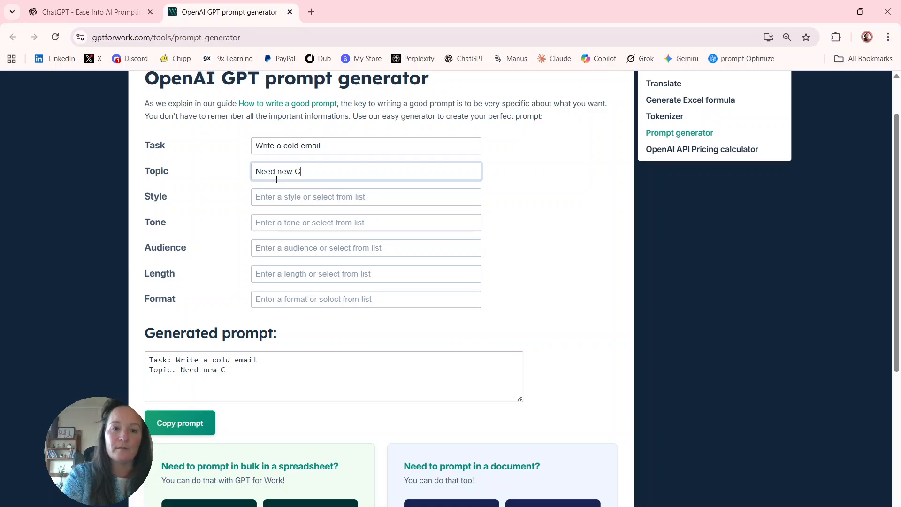
text(lients i)
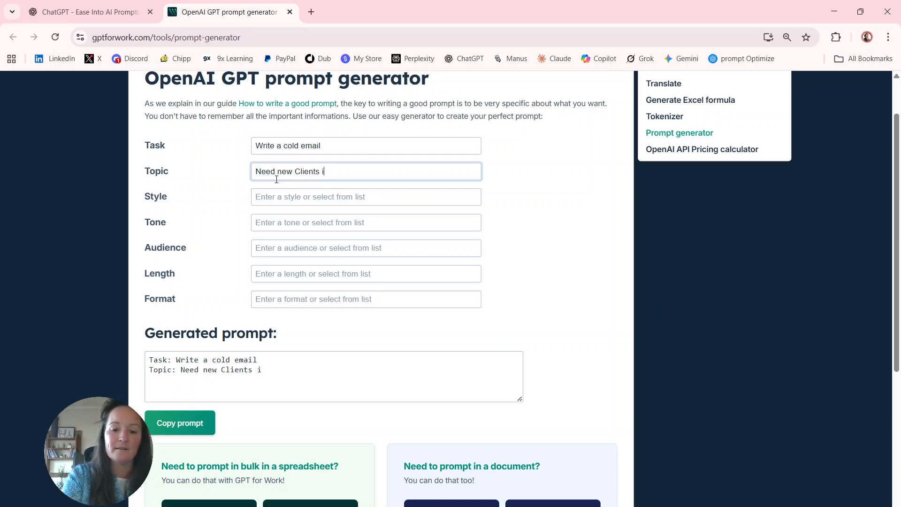
text(n AI)
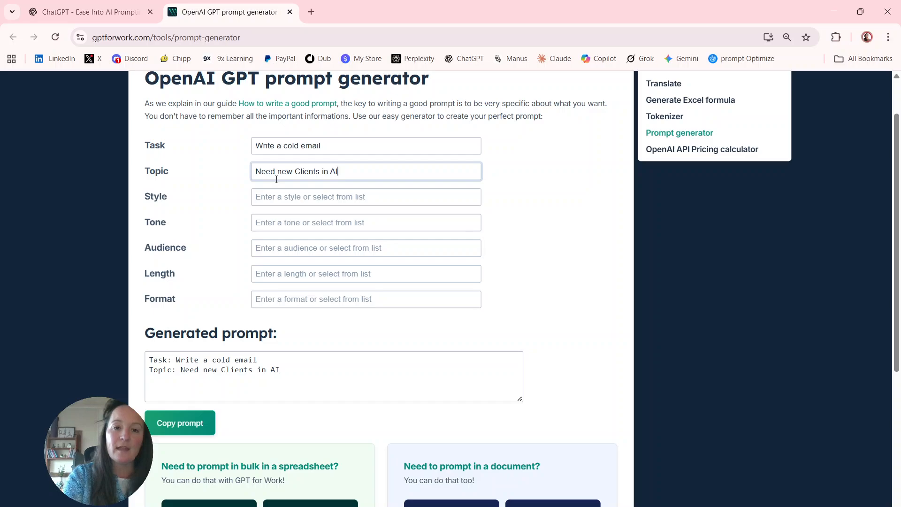
key(BackSpace)
key(BackSpace)
key(BackSpace)
key(BackSpace)
key(BackSpace)
text(wh)
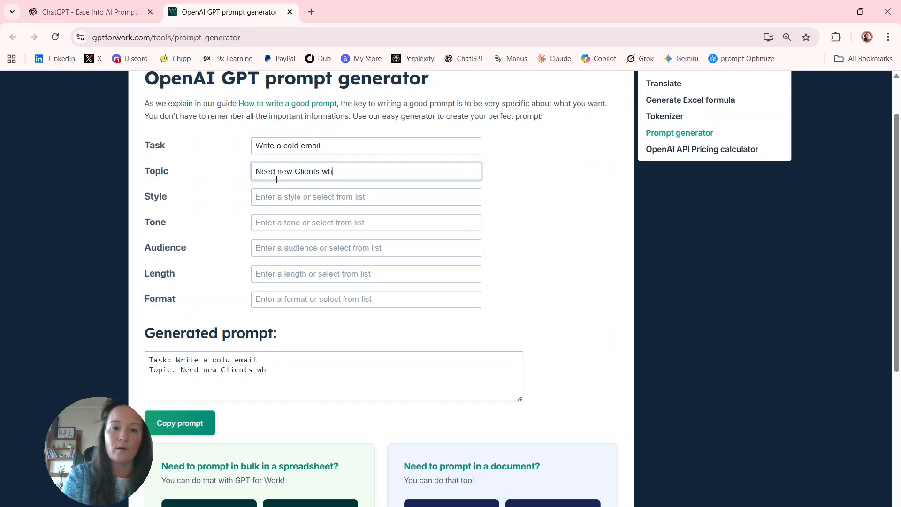
text(o I can tra)
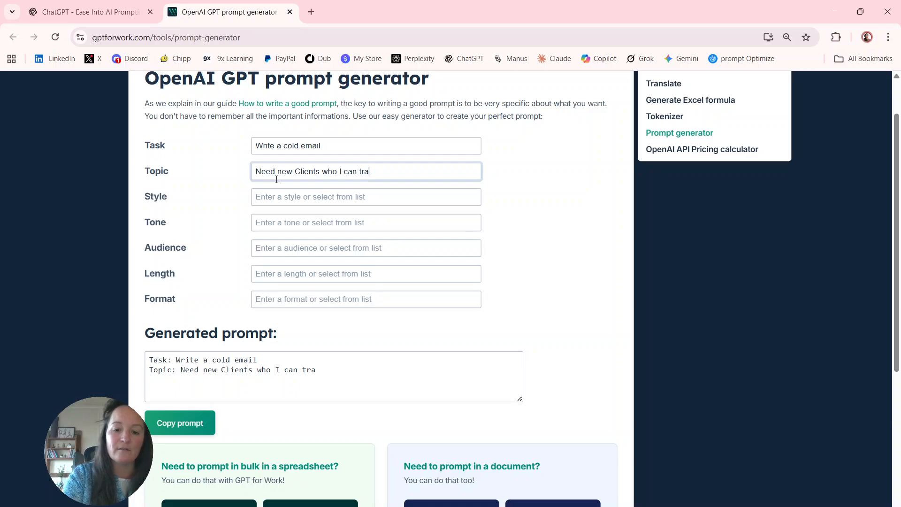
text(in in AI)
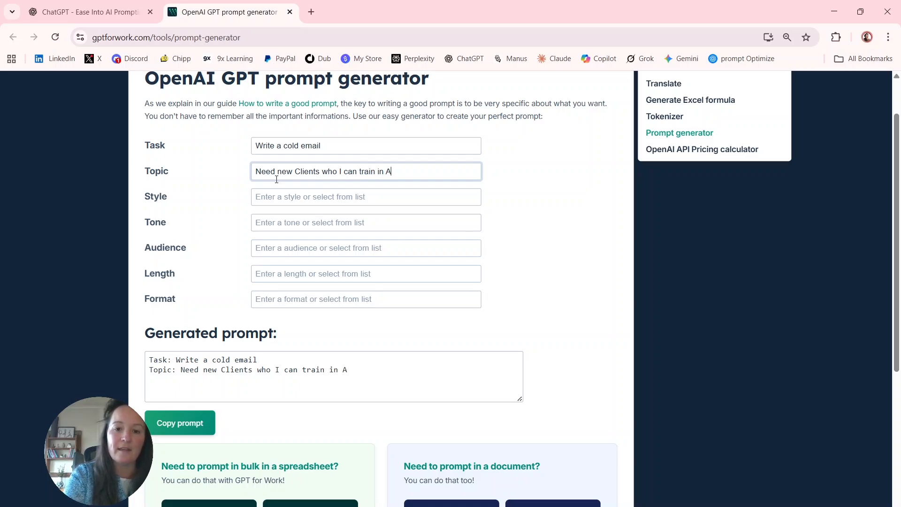
text(c)
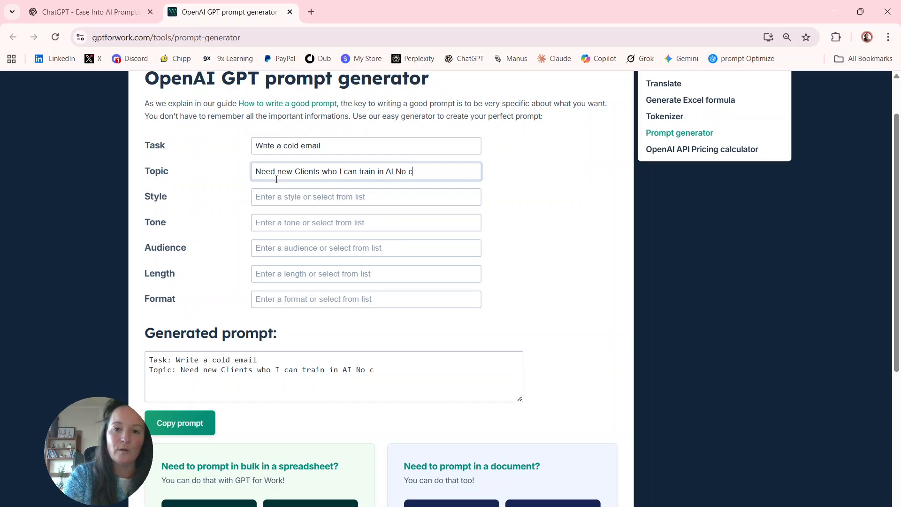
text(ode workshops)
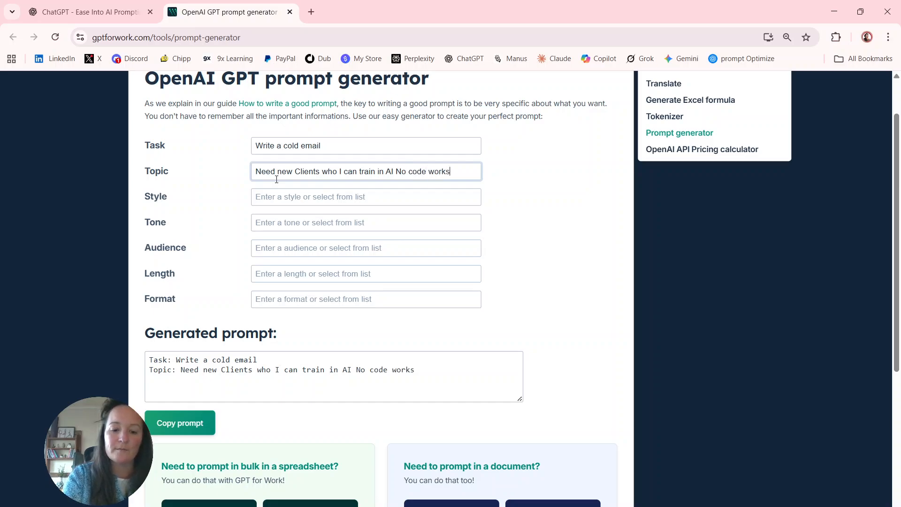
Step: Choose Persuasive as the prompt's style
click(283, 197)
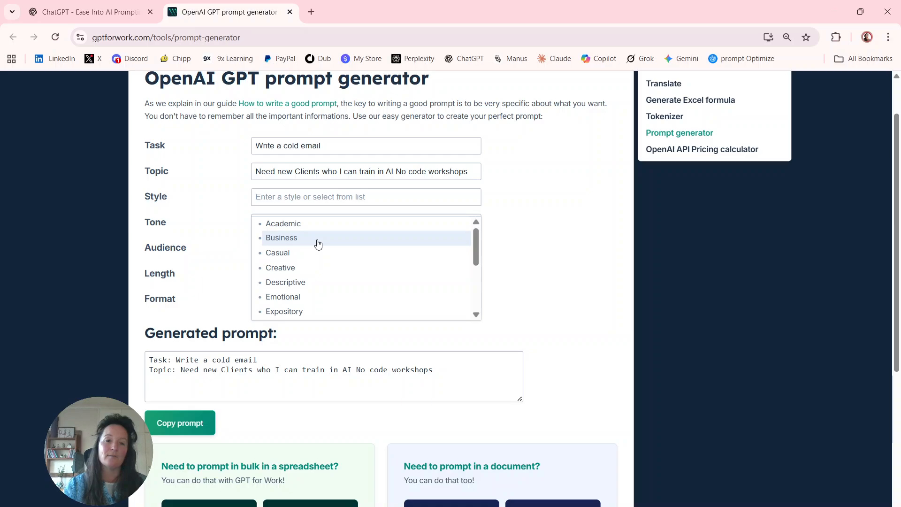
scroll(355, 248, down, 2)
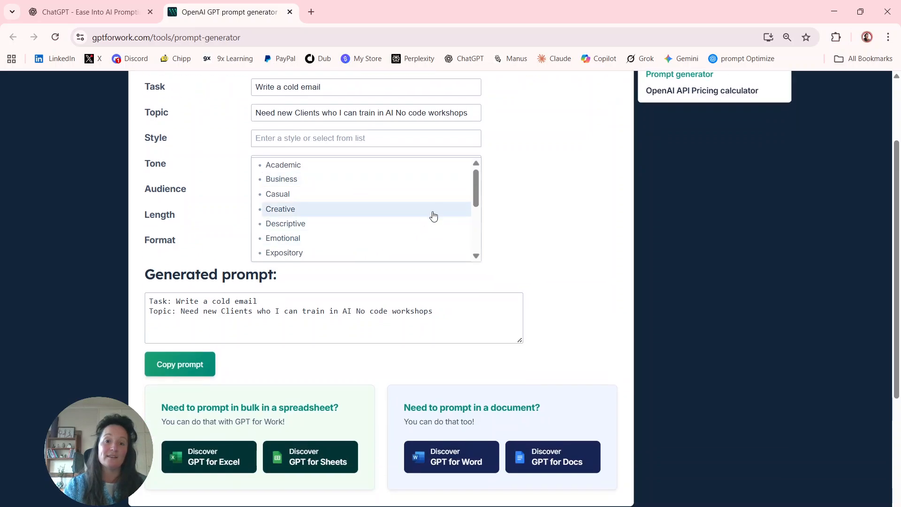
drag(475, 184, 475, 229)
click(297, 227)
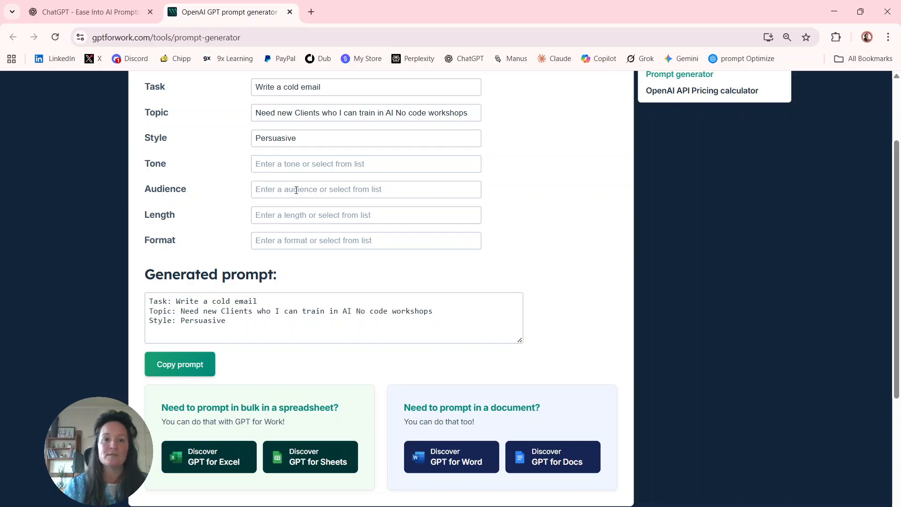
Step: Choose Professional as the prompt's tone
scroll(296, 190, up, 1)
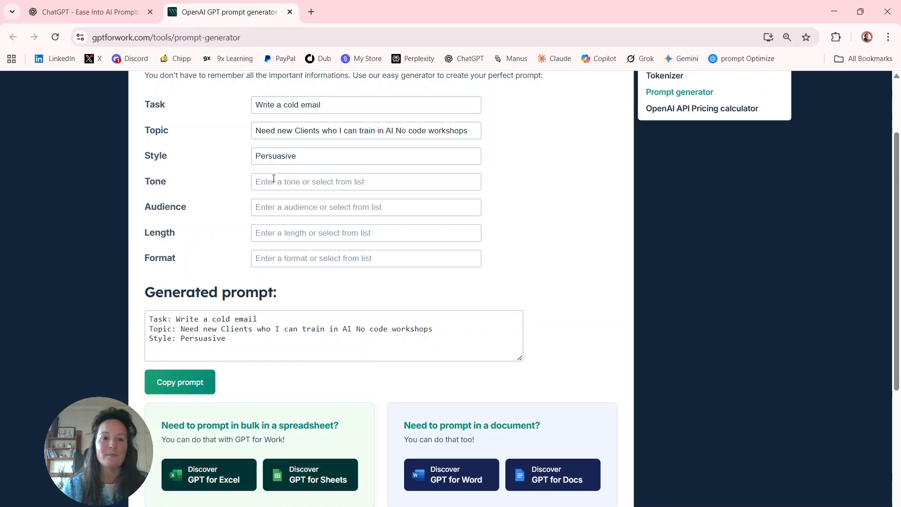
click(274, 178)
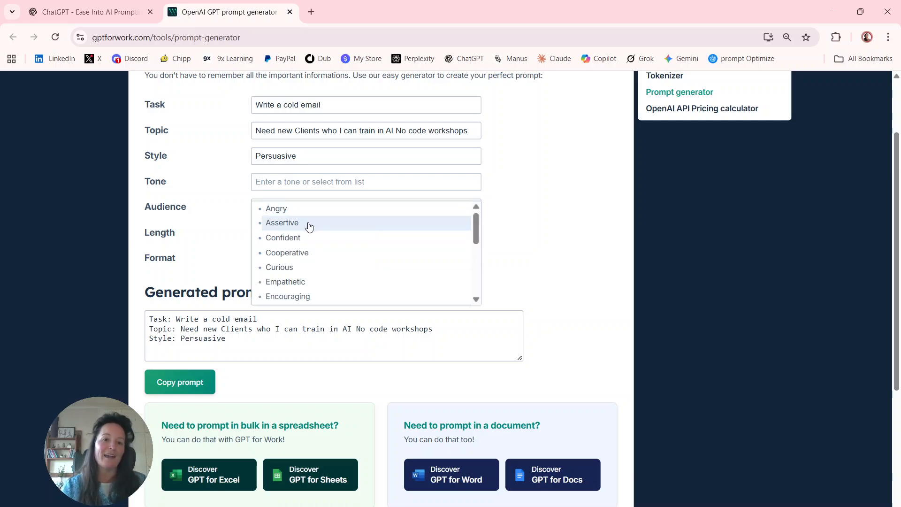
scroll(308, 224, down, 1)
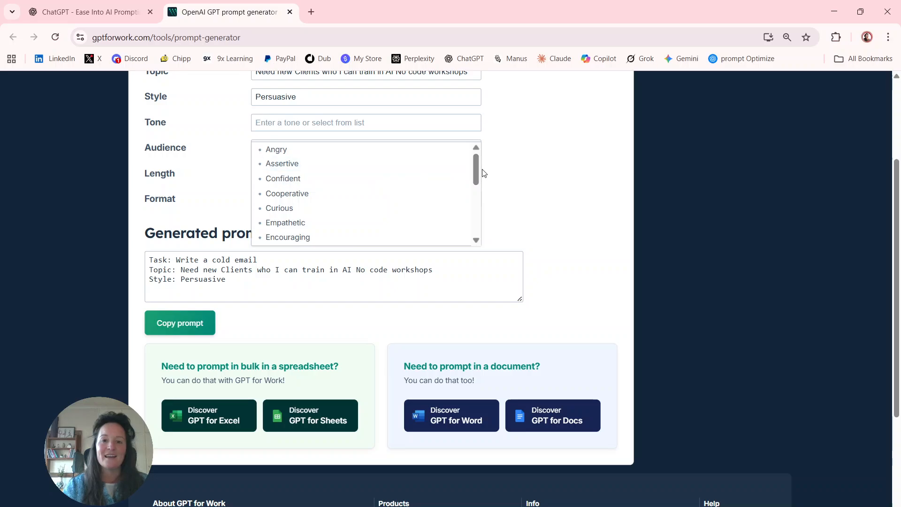
drag(476, 167, 473, 208)
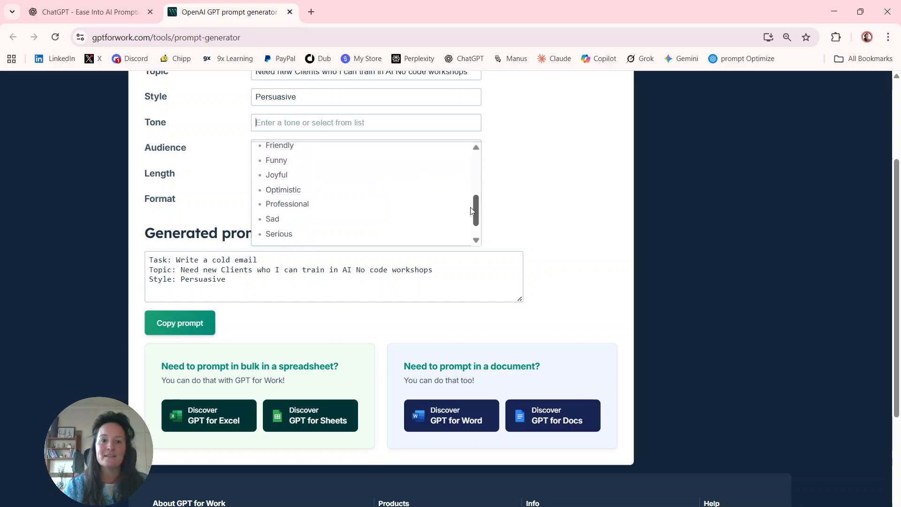
click(299, 210)
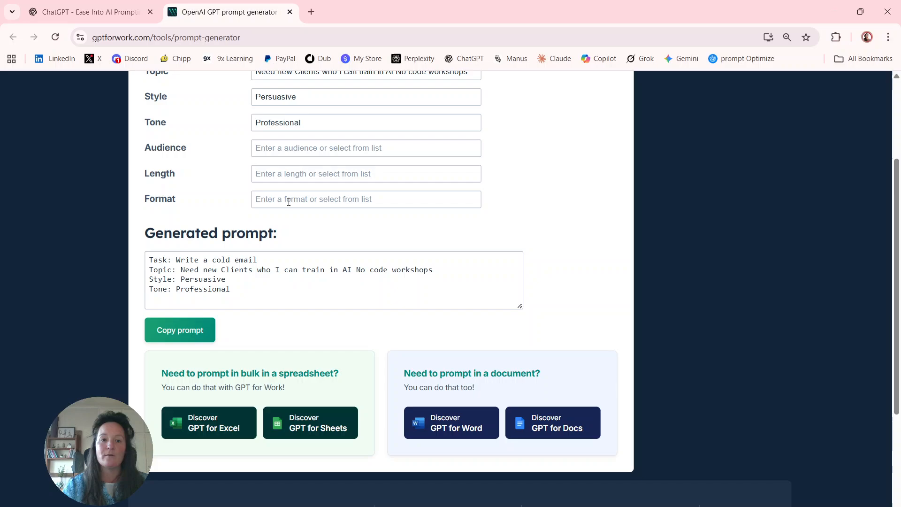
Step: Set the prompt's audience to "40-year old" and its length to "2 paragraphs"
click(276, 148)
scroll(328, 201, down, 2)
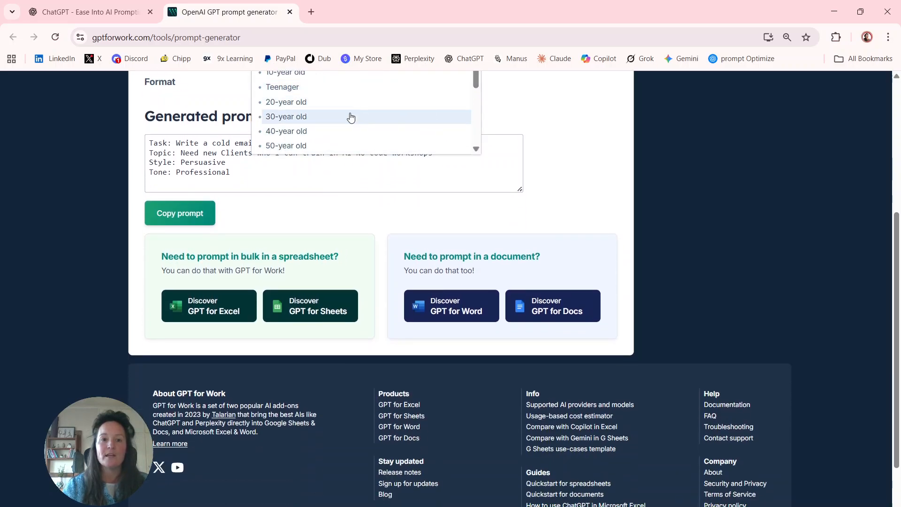
click(295, 133)
scroll(295, 134, up, 2)
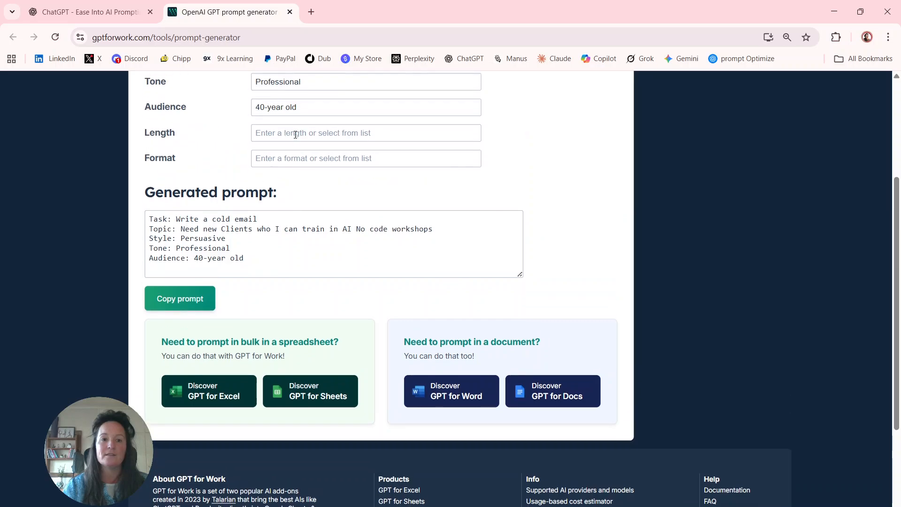
click(276, 136)
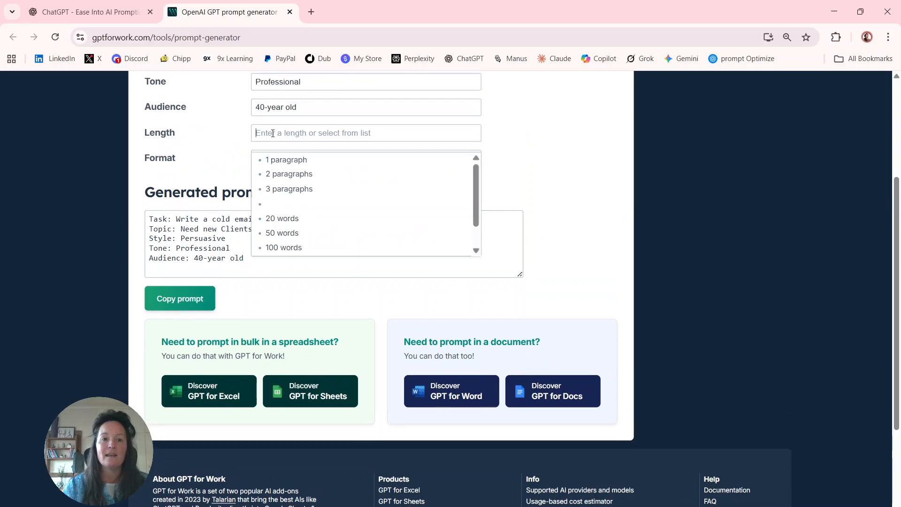
click(276, 173)
Step: Set the prompt's format to Text and copy the generated prompt
scroll(282, 179, up, 2)
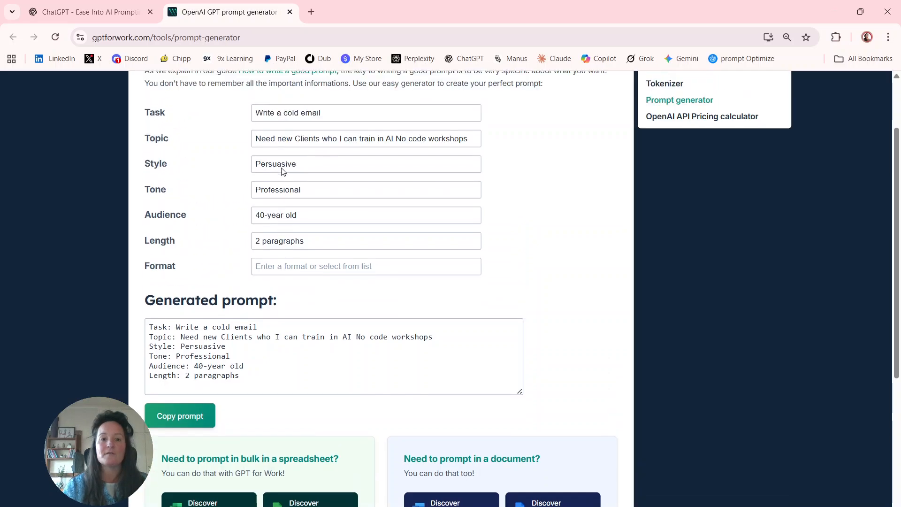
click(290, 276)
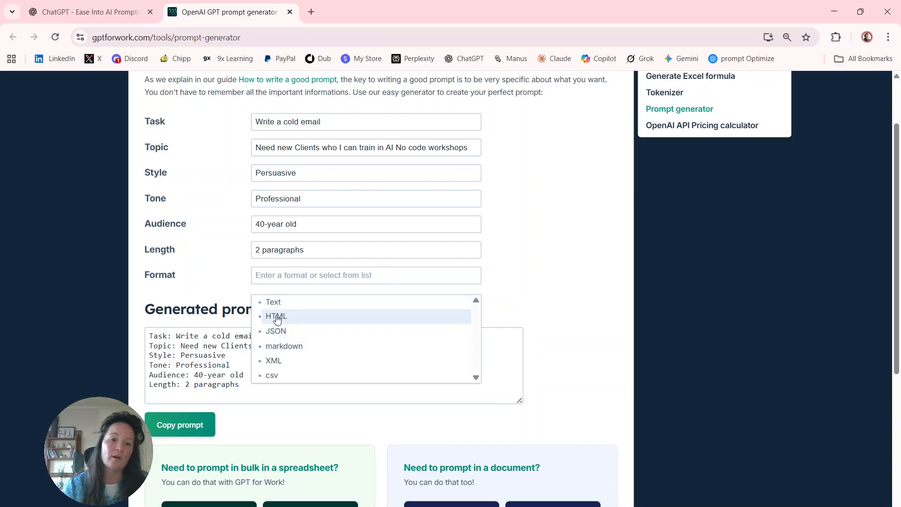
click(269, 302)
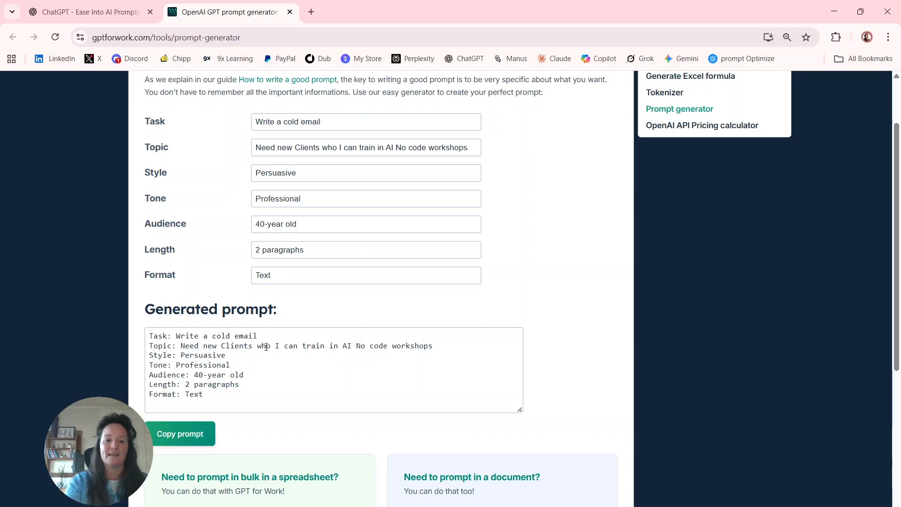
key(ctrl+plus)
key(ctrl+plus)
scroll(266, 347, down, 5)
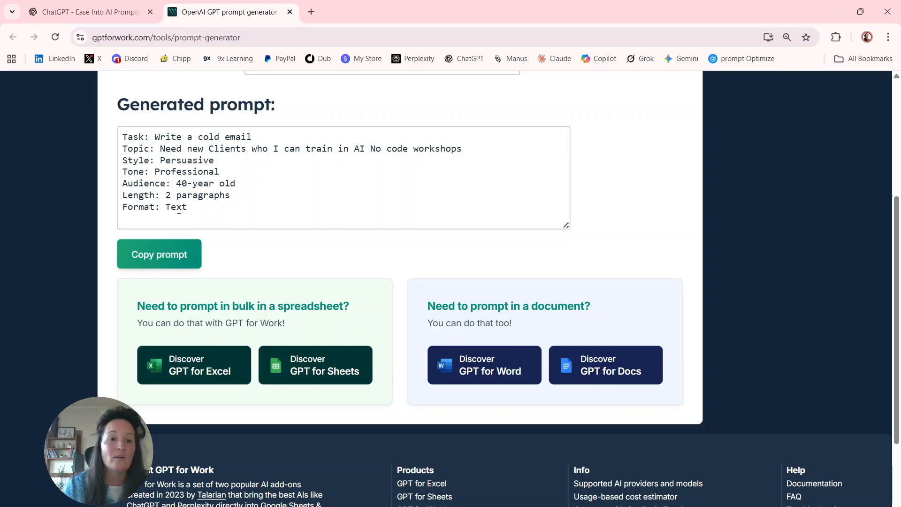
click(173, 260)
Step: Open ChatGPT in a new browser tab, paste the generated cold email prompt into a new chat and send it
click(312, 12)
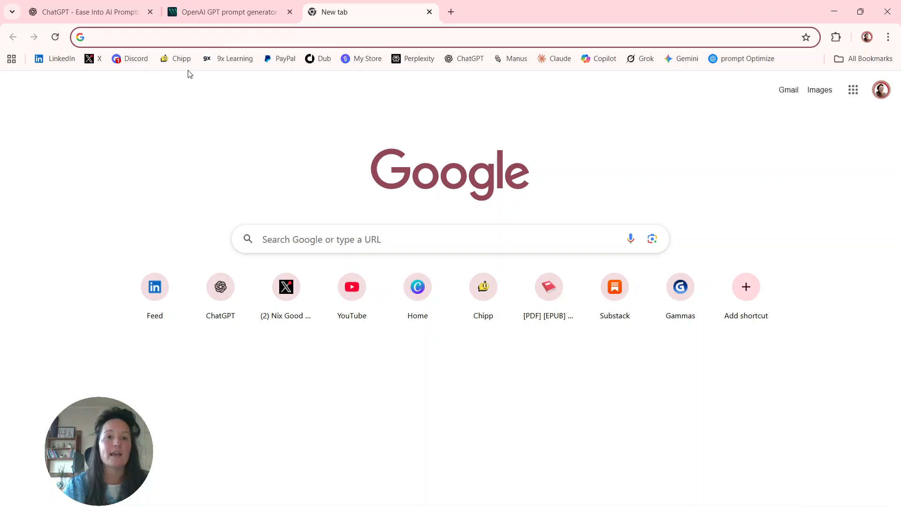
click(469, 60)
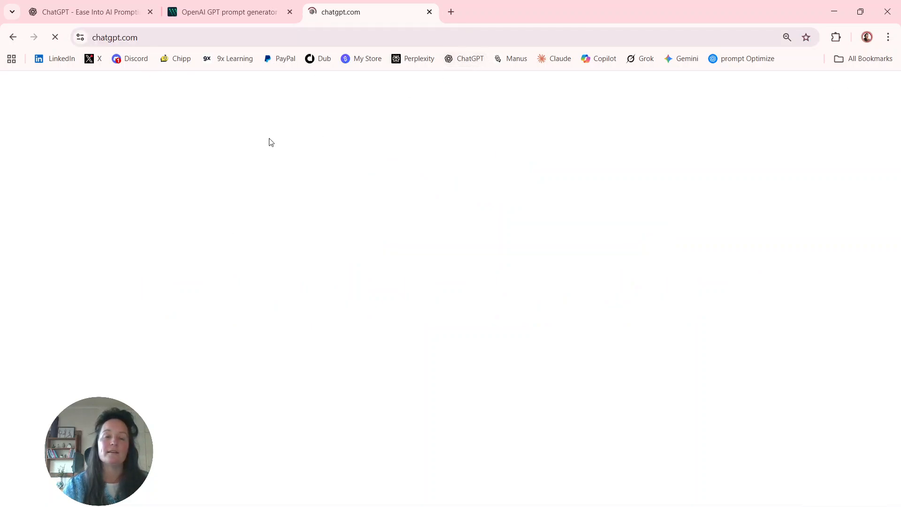
text(Task: Write a cold email Topic: Need new Clients who I can train in AI No code workshops Style: Persuasive Tone: Professional Audience: 40-year old Length: 2 paragraphs Format: Text)
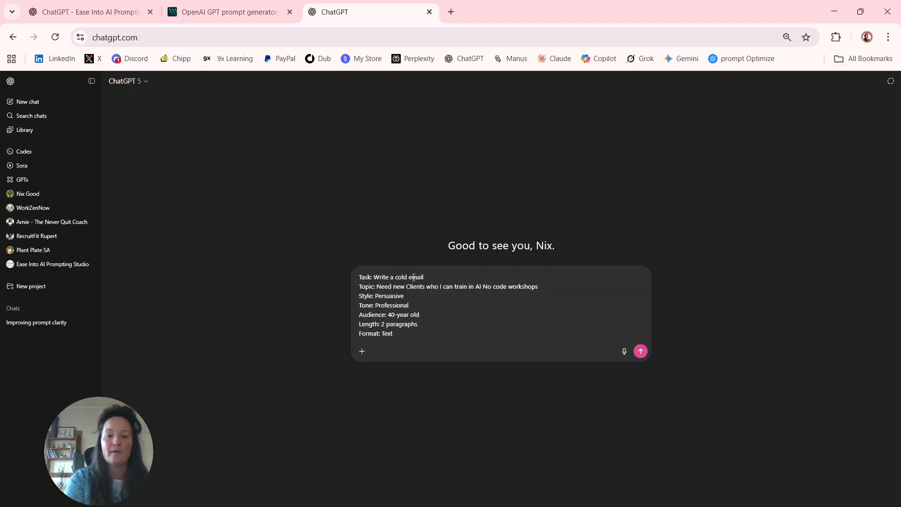
key(ctrl+plus)
key(ctrl+plus)
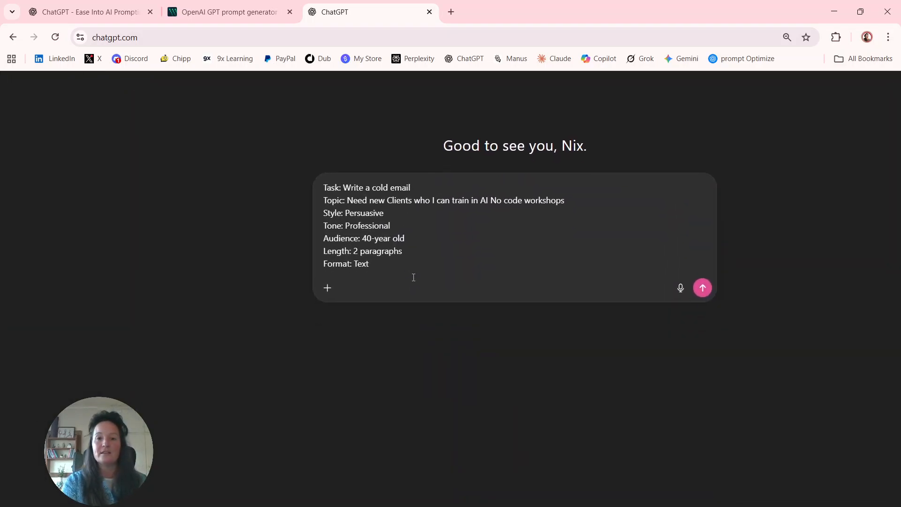
click(702, 288)
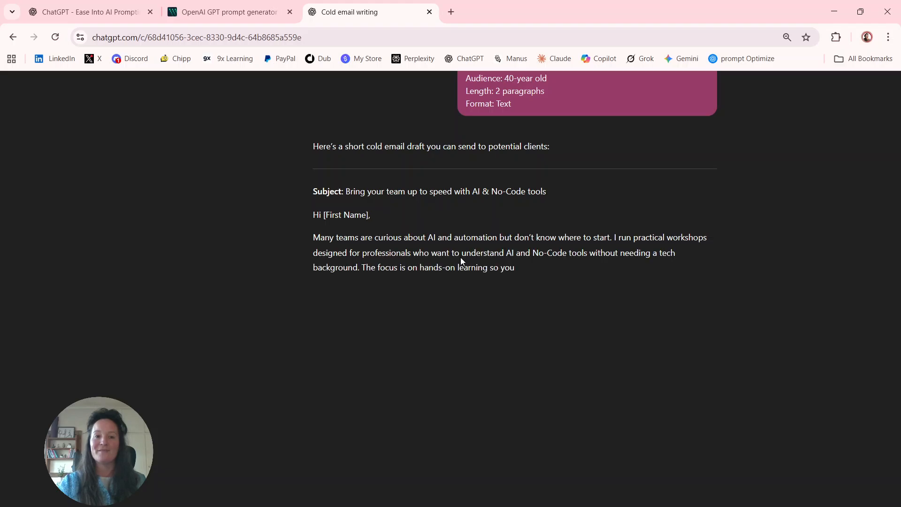
Step: Read through the cold email draft that ChatGPT wrote in the new chat
scroll(463, 257, up, 2)
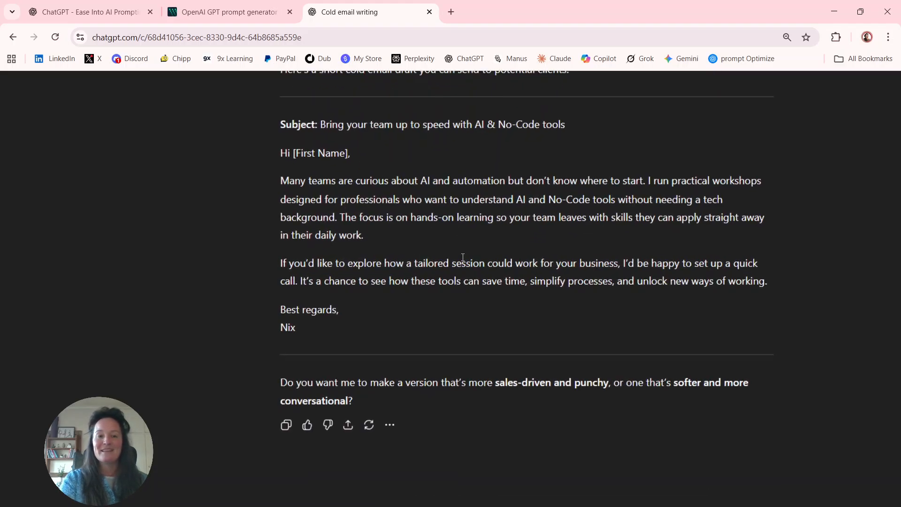
scroll(462, 257, down, 1)
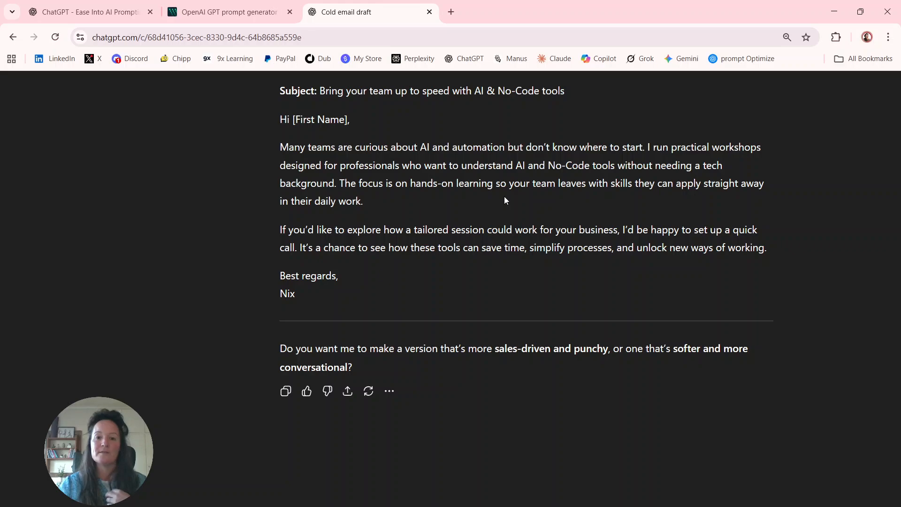
scroll(485, 221, up, 1)
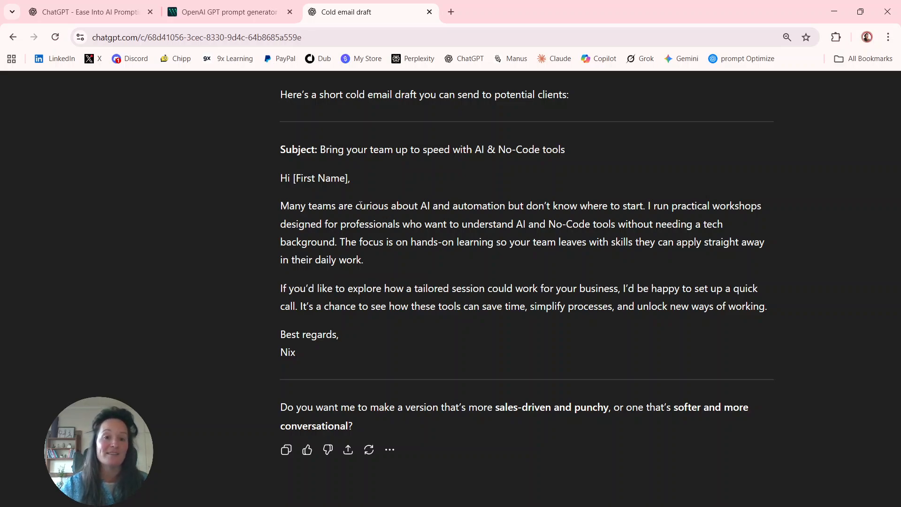
drag(360, 204, 387, 205)
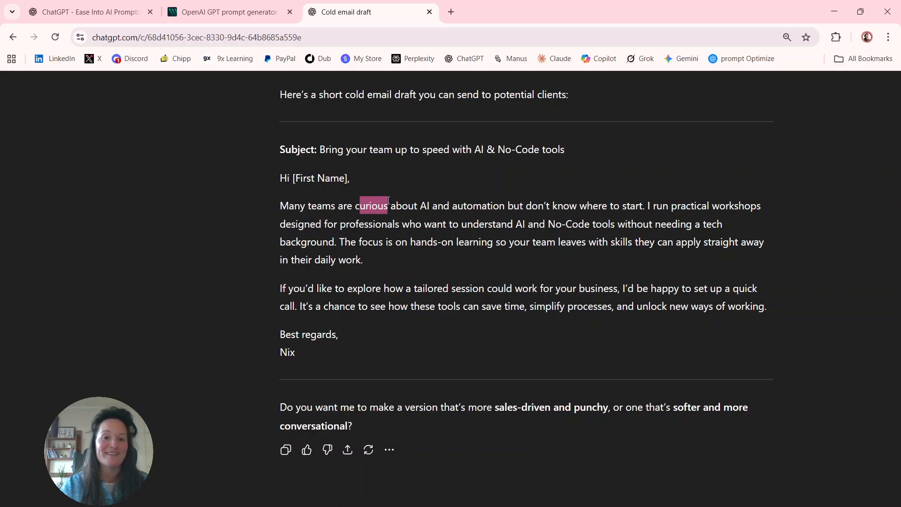
Step: Return to the Ease Into AI Prompting Studio chat and review its answer about why the prompts are not working
click(206, 15)
scroll(450, 235, up, 3)
click(92, 9)
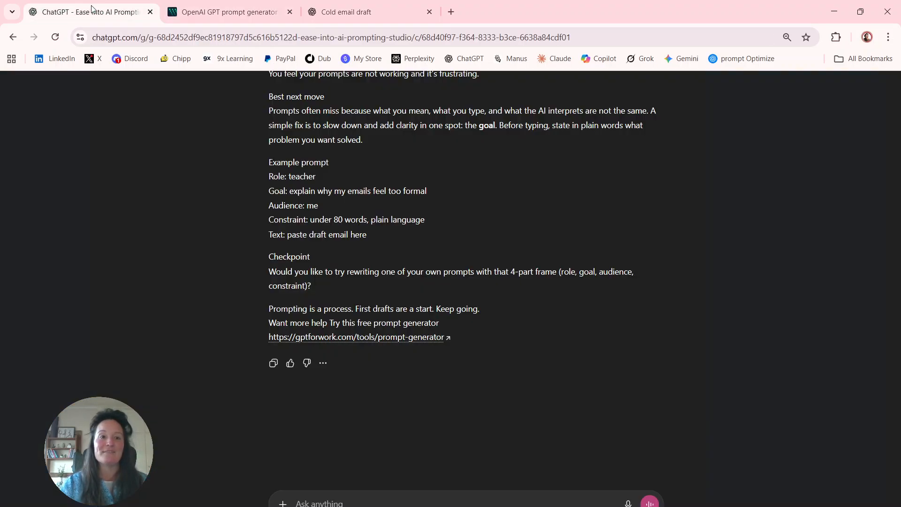
scroll(395, 266, up, 2)
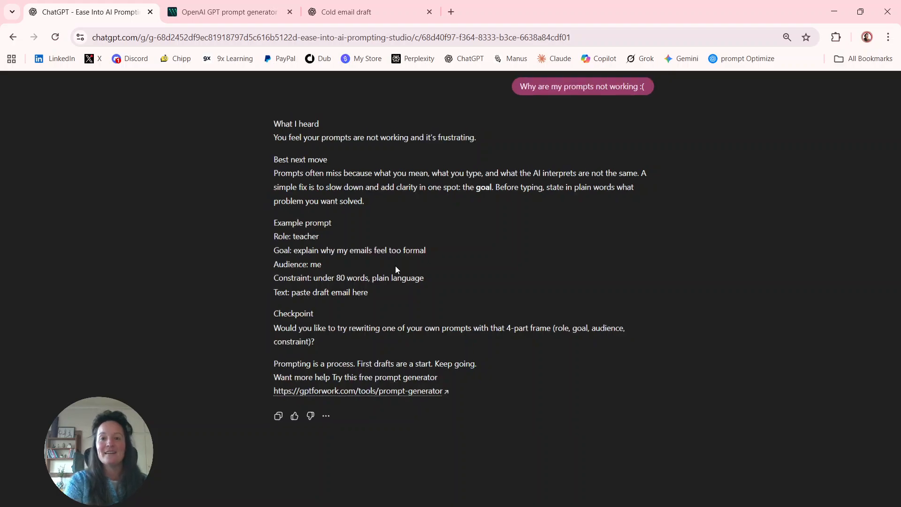
scroll(395, 266, down, 1)
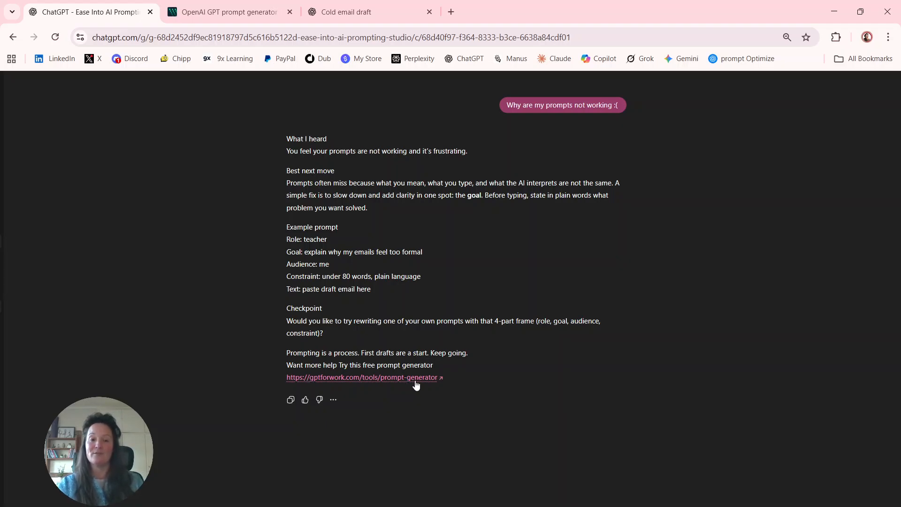
scroll(486, 341, up, 1)
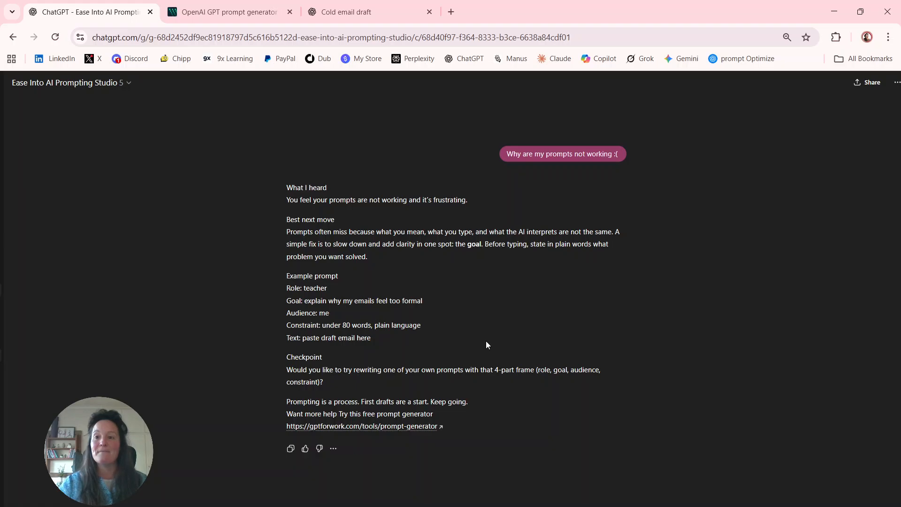
Step: View the sharing options for the Ease Into AI Prompting Studio conversation, then close them without sharing
scroll(481, 338, right, 1)
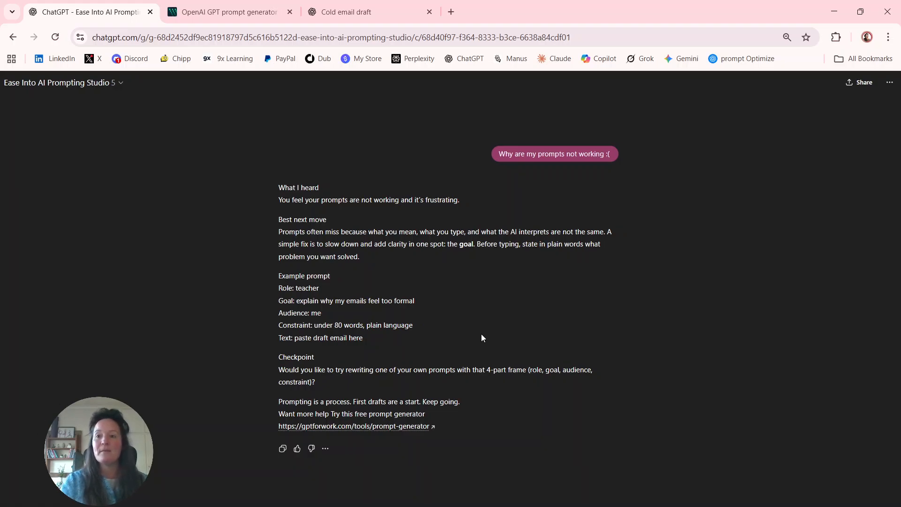
click(889, 82)
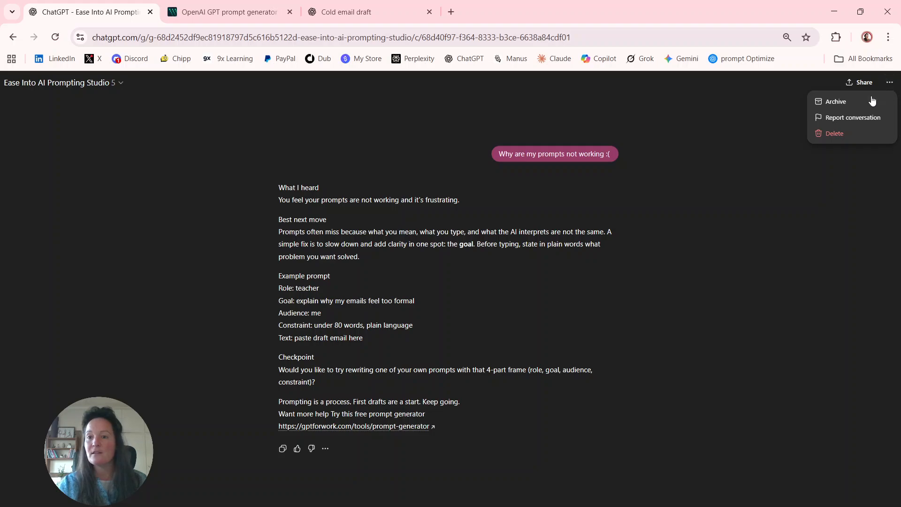
click(865, 84)
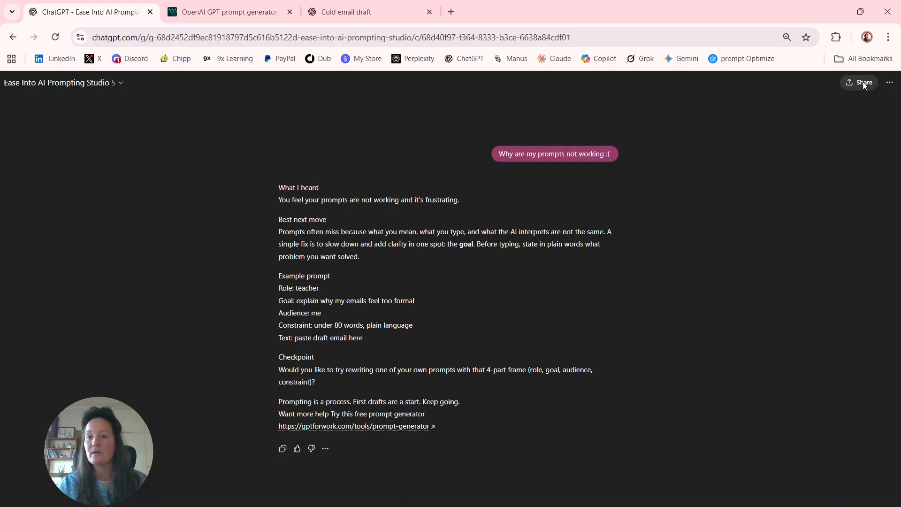
click(863, 83)
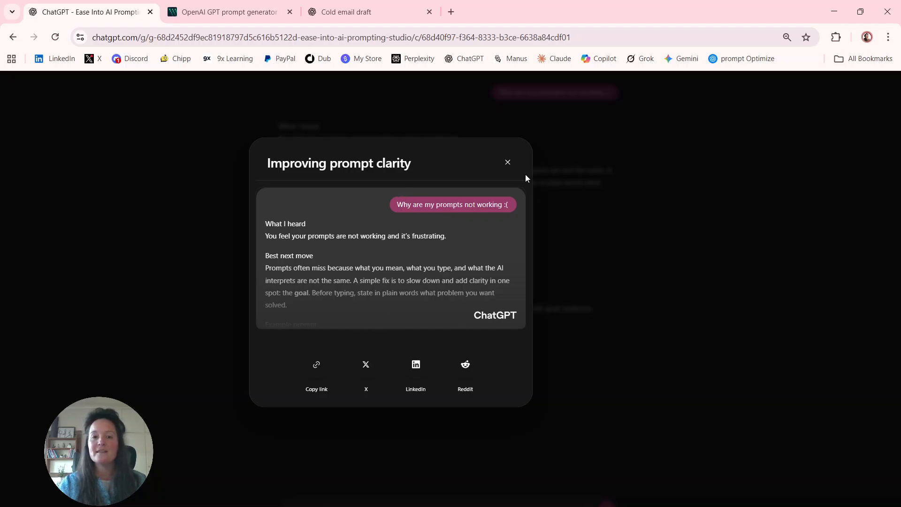
click(507, 163)
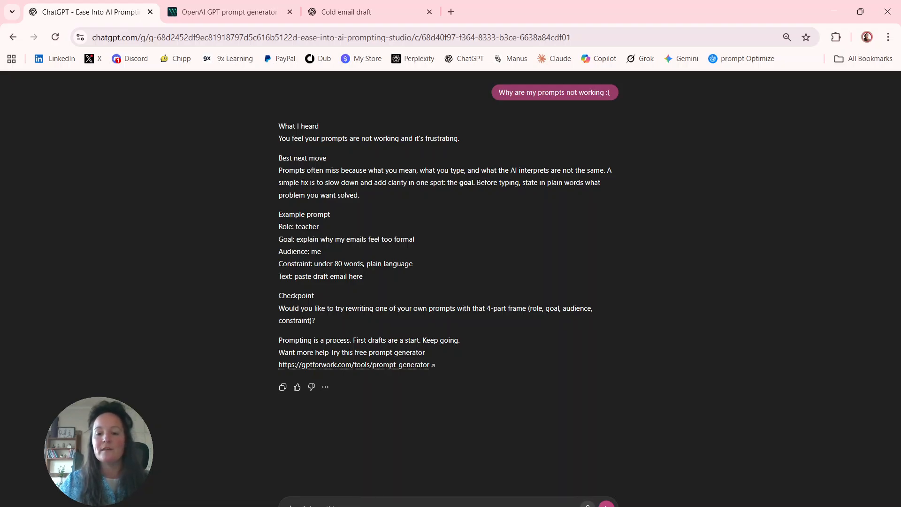
Step: Dictate and send a message asking the GPT for help with a use case, saying you don't even know how to start
click(588, 505)
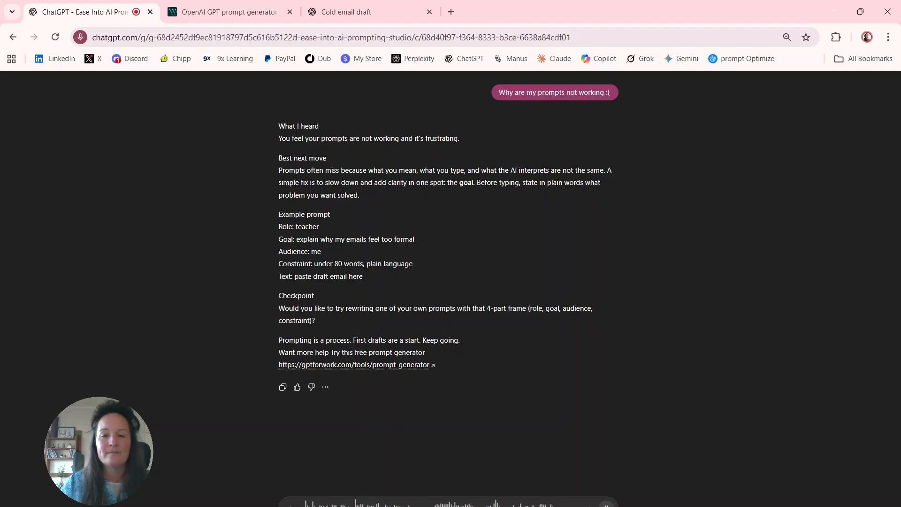
click(607, 506)
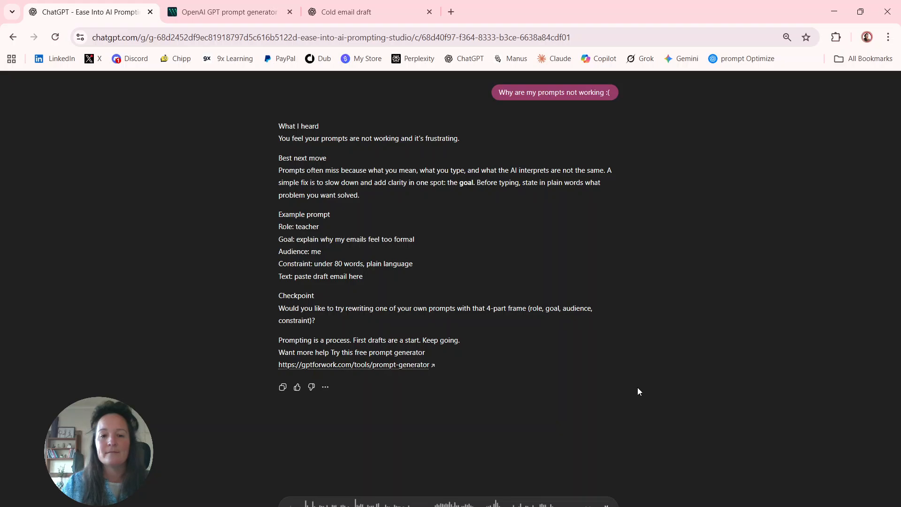
key(Return)
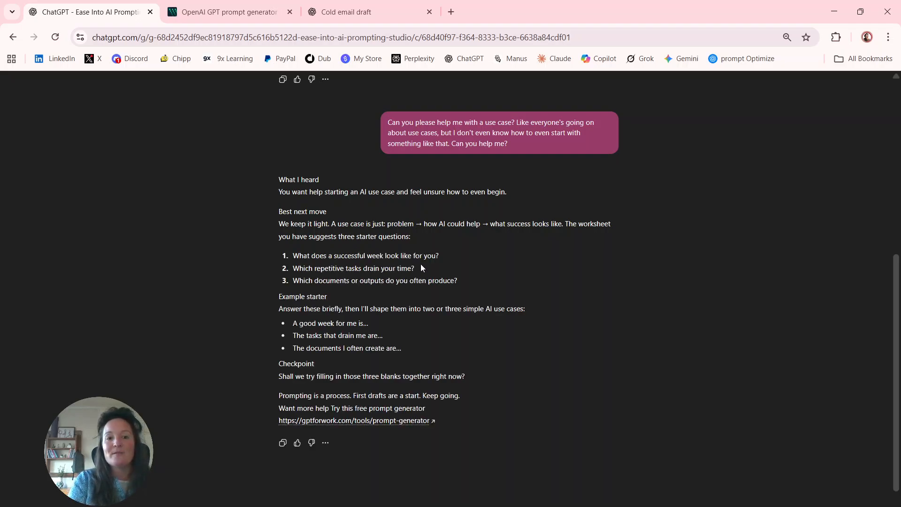
Step: Examine the GPT's use case reply, including its starter questions and example starter, and compare it with the earlier answer
scroll(440, 248, down, 1)
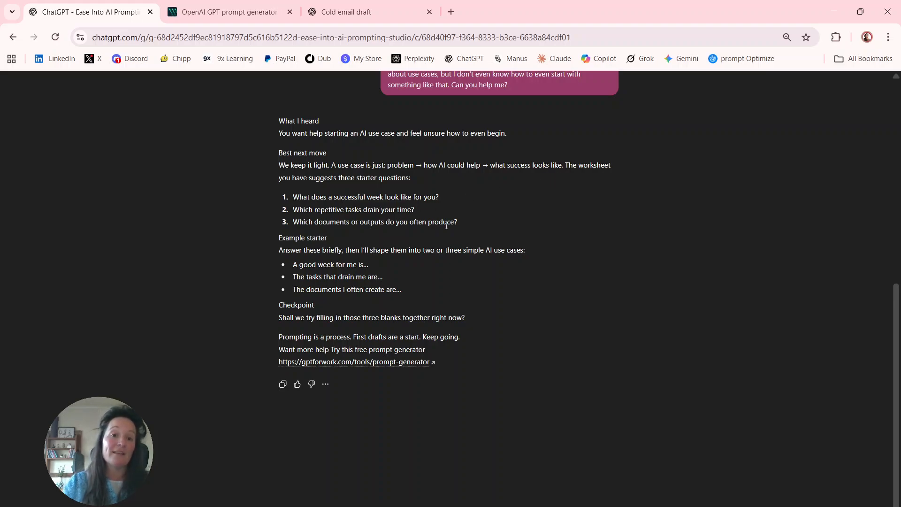
key(ctrl+plus)
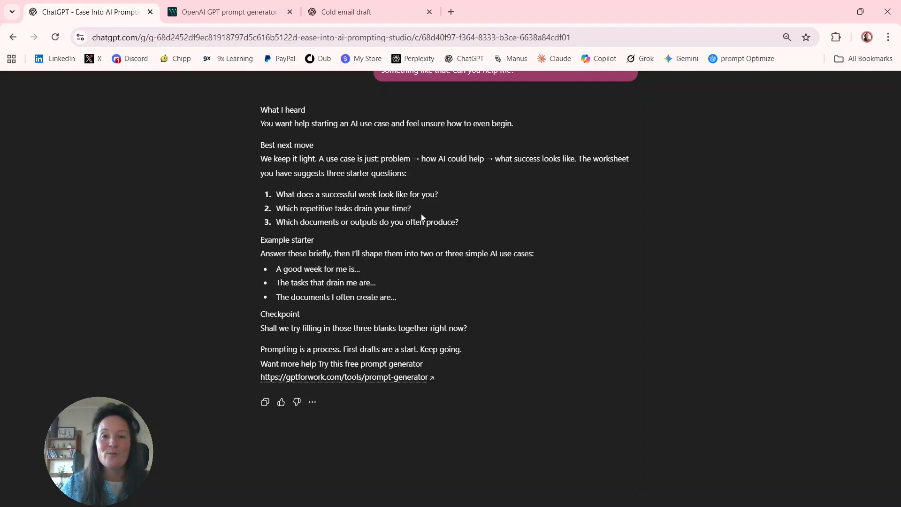
scroll(465, 220, up, 1)
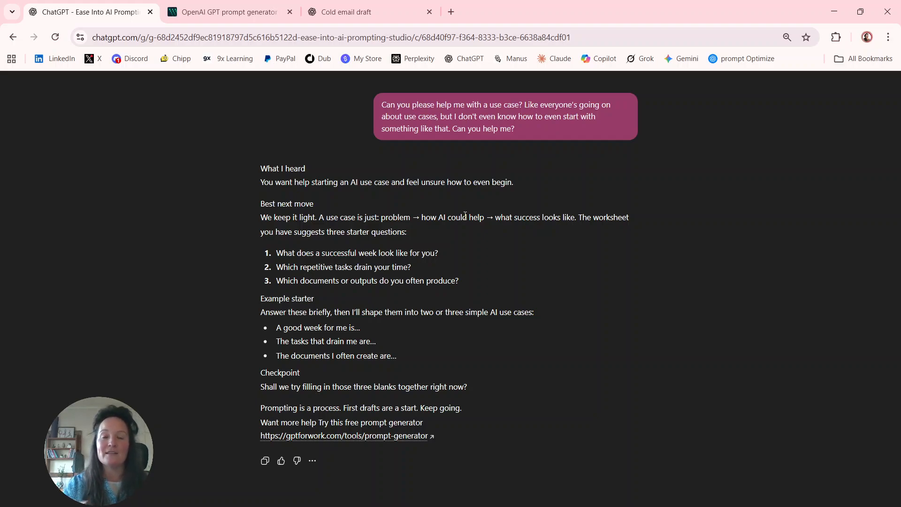
scroll(465, 215, down, 2)
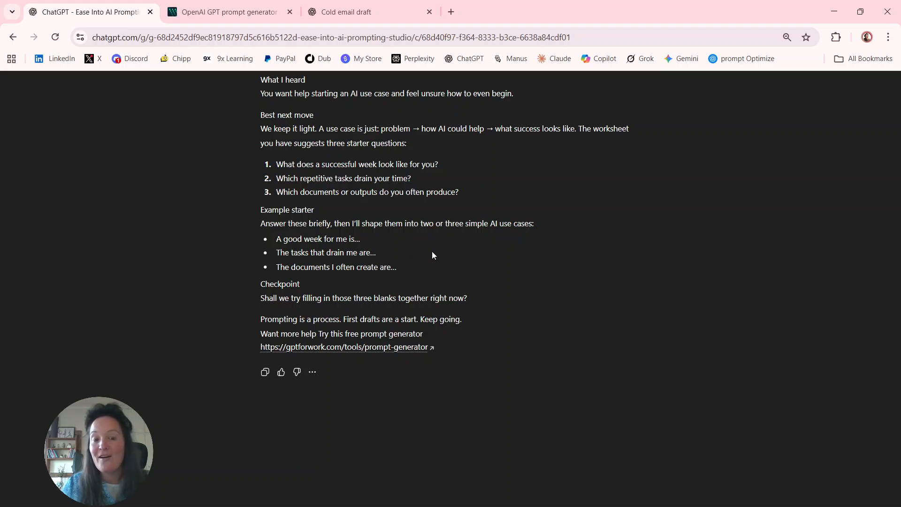
scroll(432, 254, up, 1)
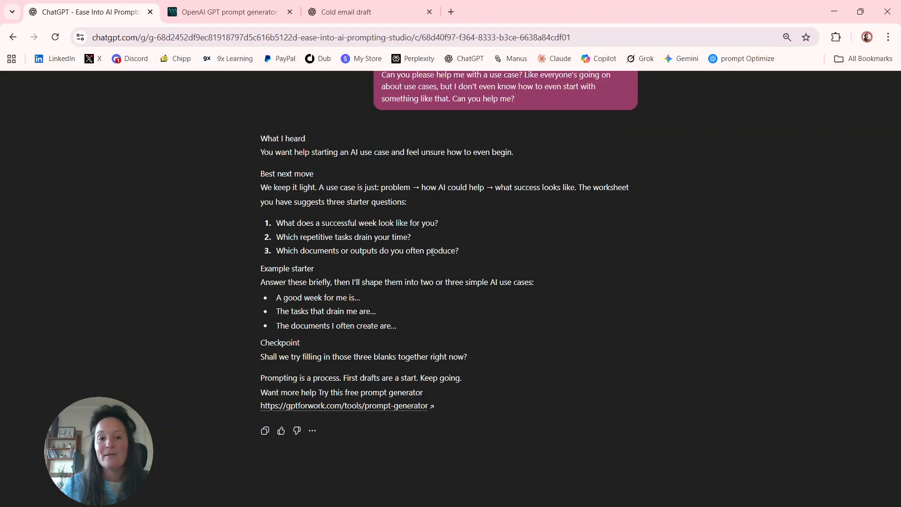
scroll(433, 252, down, 1)
scroll(432, 252, up, 8)
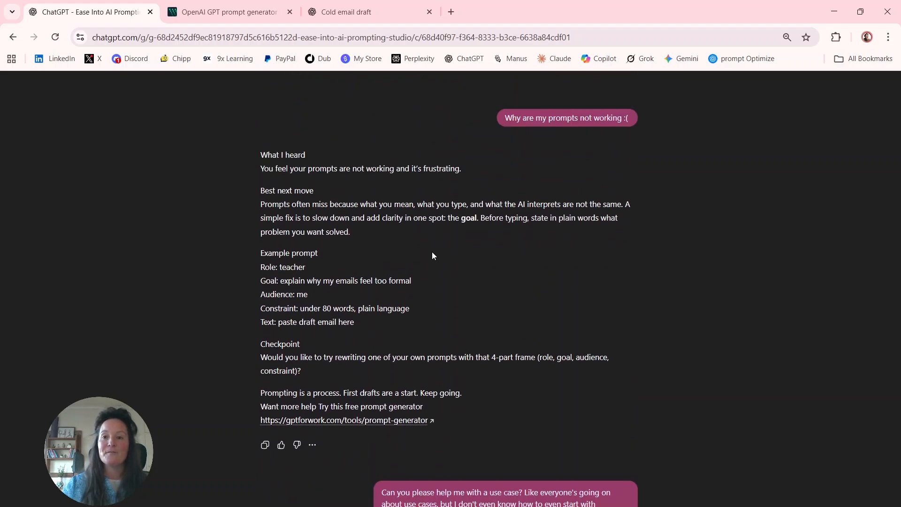
Step: Open the My GPTs list from the Explore GPTs page and look over the custom GPTs and their sharing levels
key(ctrl+minus)
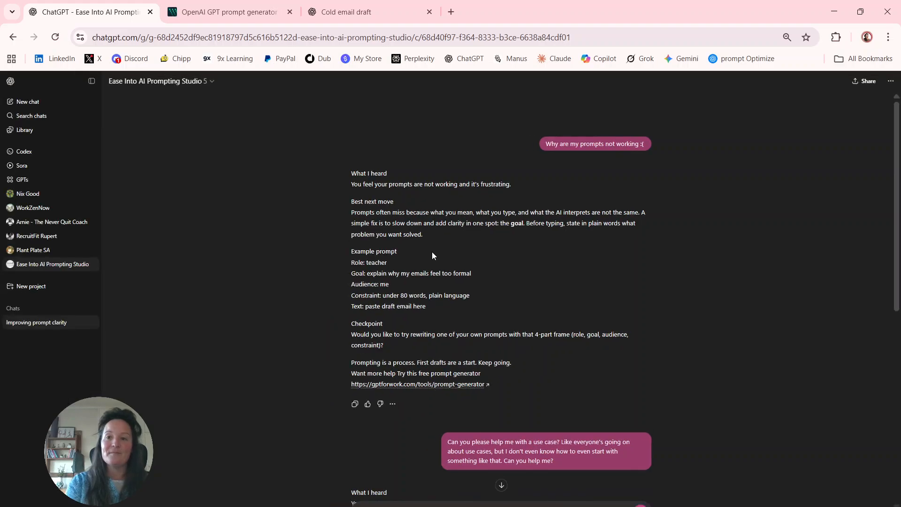
click(54, 264)
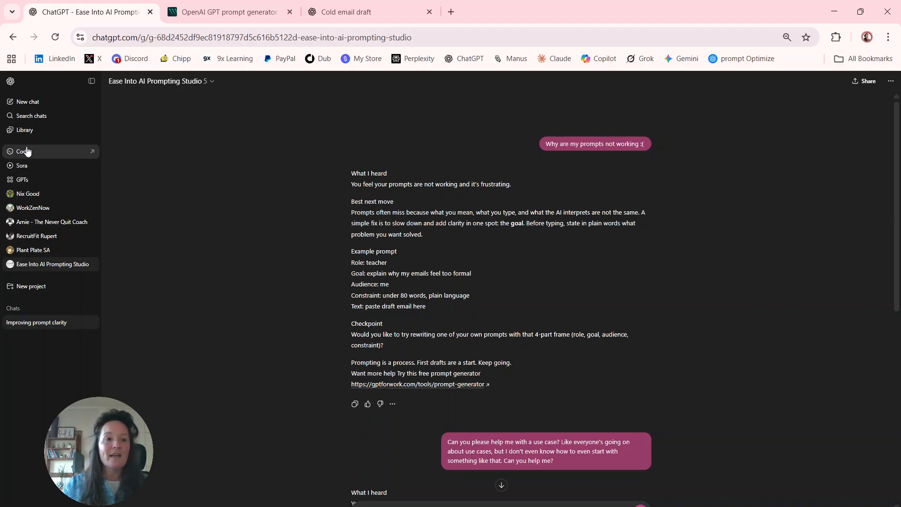
click(29, 181)
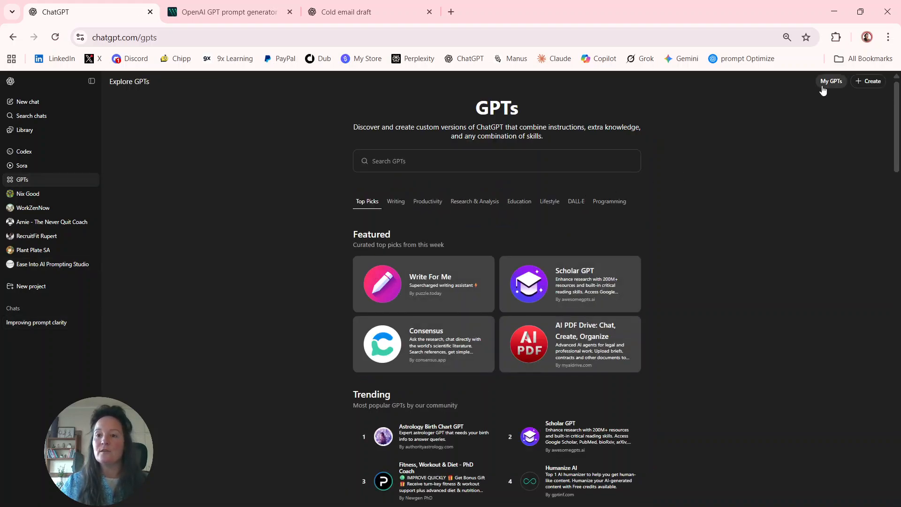
click(827, 84)
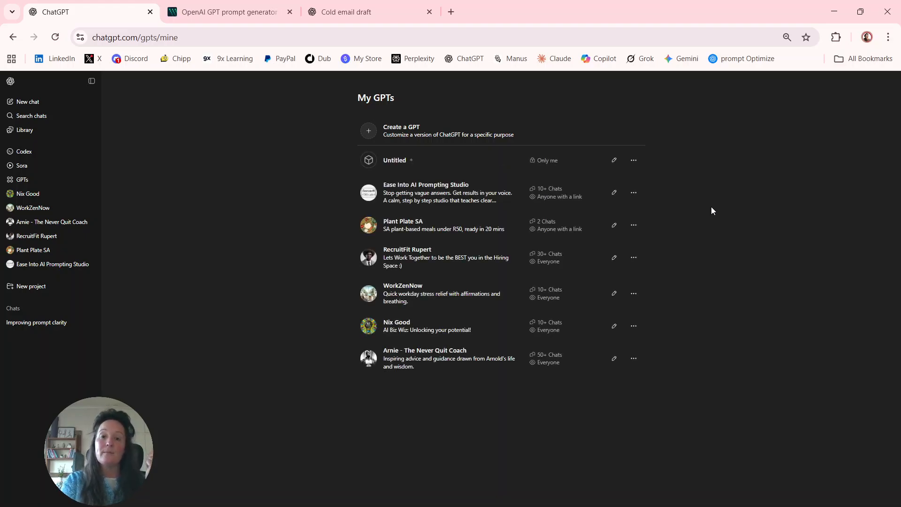
scroll(699, 228, up, 1)
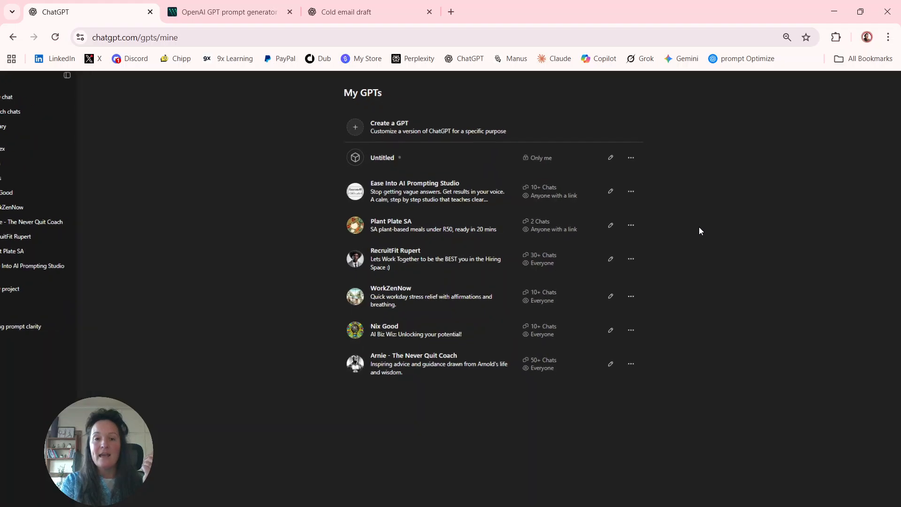
scroll(700, 227, up, 1)
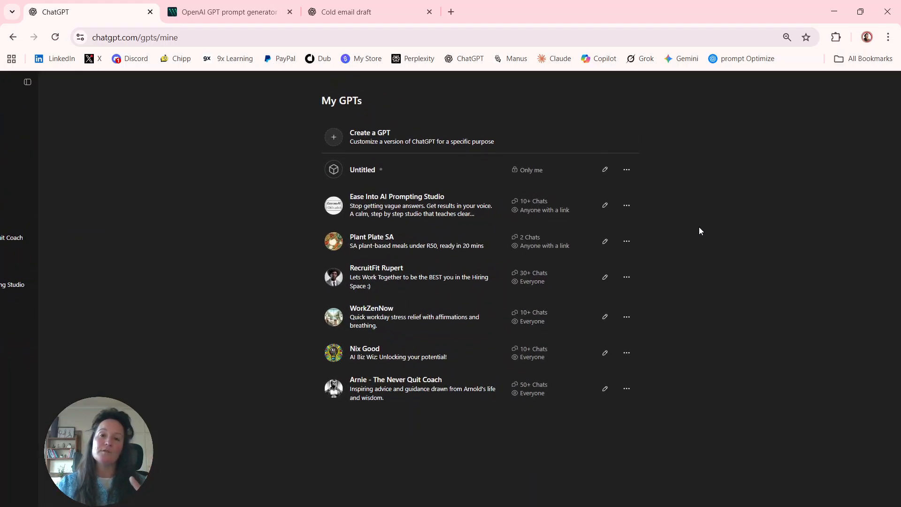